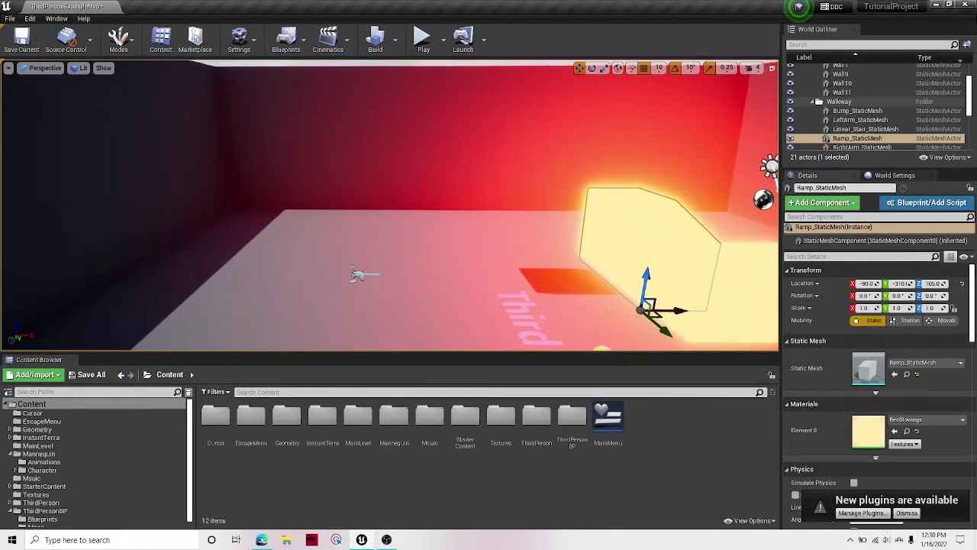
Load the YouTube home page in the Edge browser
left_click(261, 539)
type("yotube")
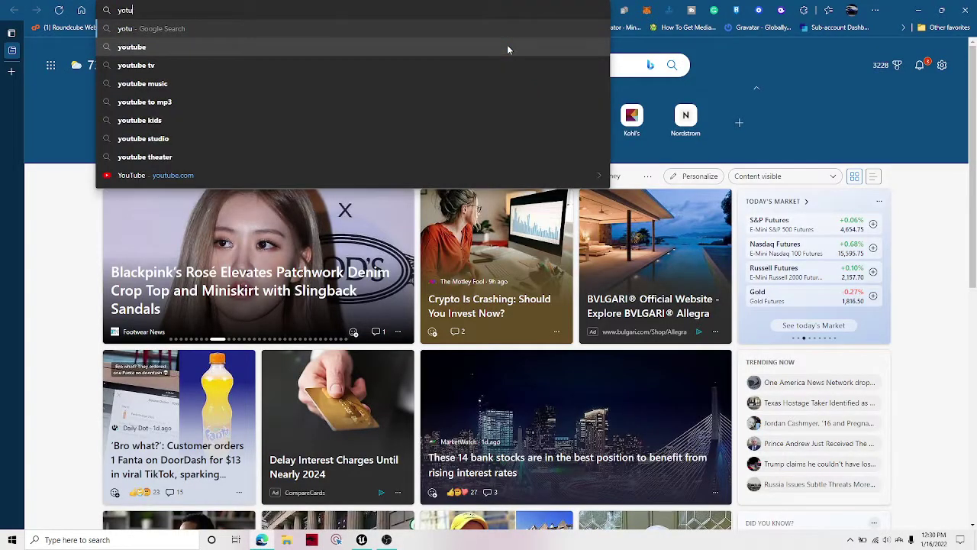
key("BackSpace")
key("BackSpace")
type("utube")
key("Return")
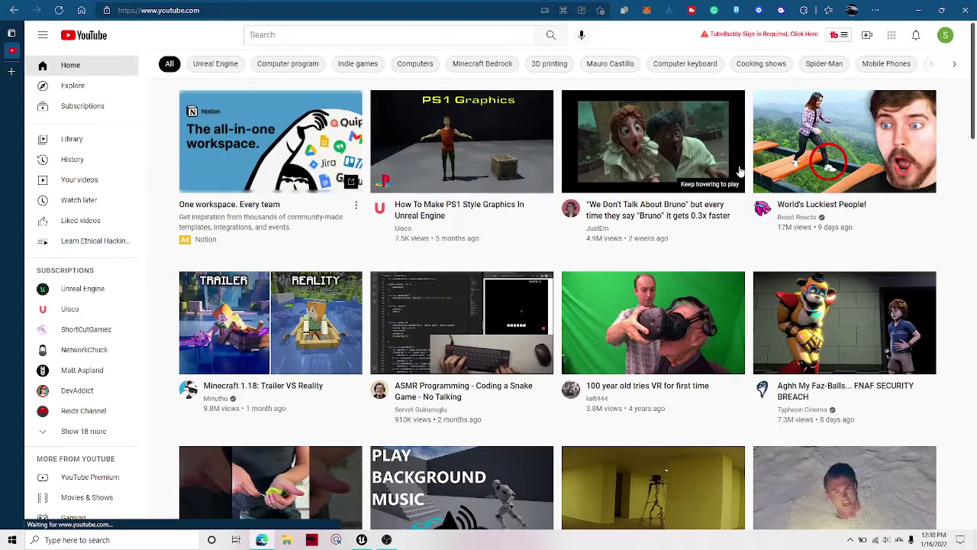
Scroll through the YouTube home page
scroll(964, 272, "down", 3)
scroll(974, 273, "down", 3)
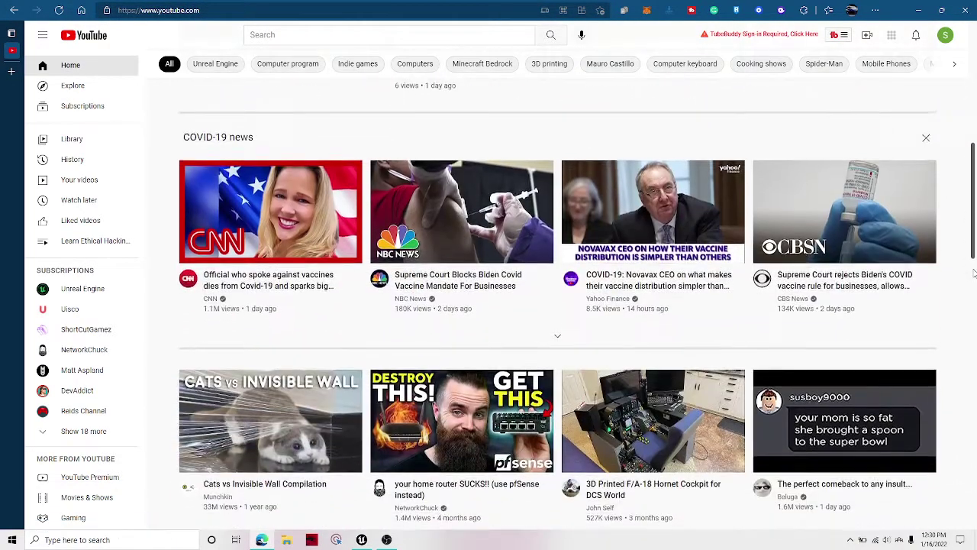
scroll(974, 273, "up", 3)
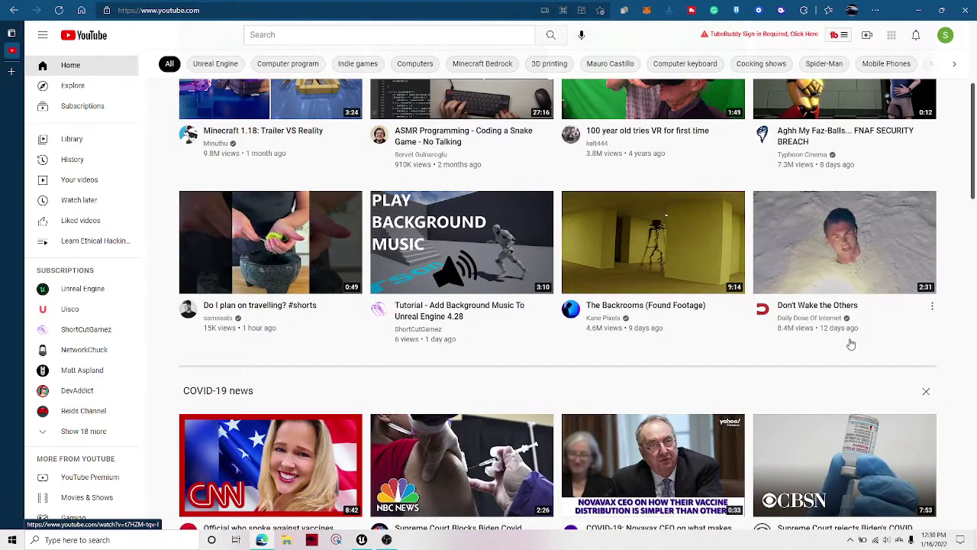
scroll(848, 340, "down", 3)
scroll(829, 356, "down", 5)
scroll(199, 331, "down", 3)
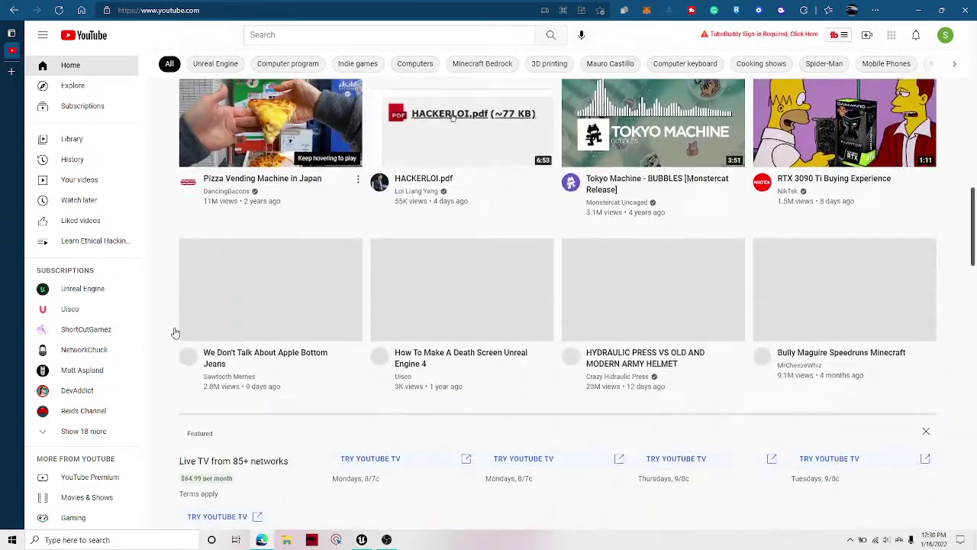
scroll(168, 338, "up", 15)
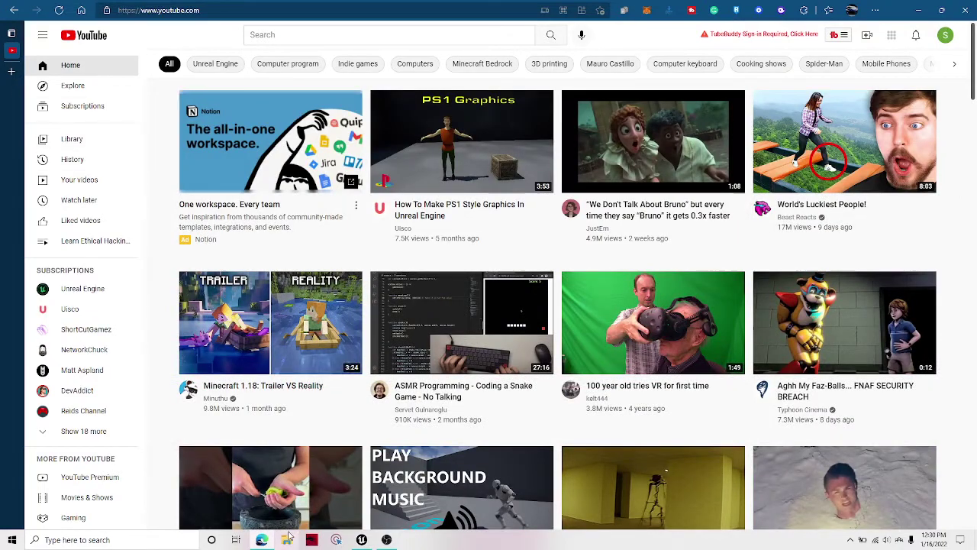
Open the Videos folder in File Explorer, then return to YouTube
key("super+e")
left_click(35, 433)
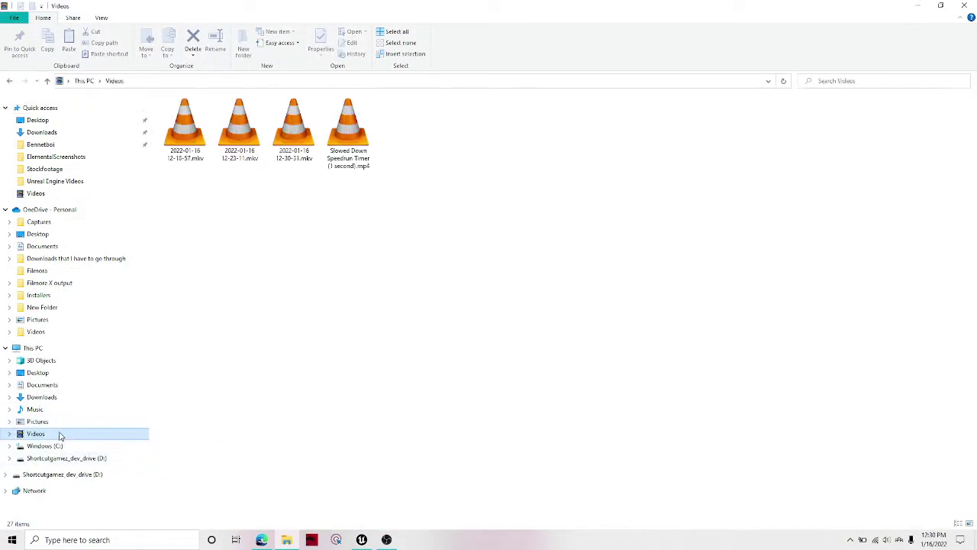
key("alt+Tab")
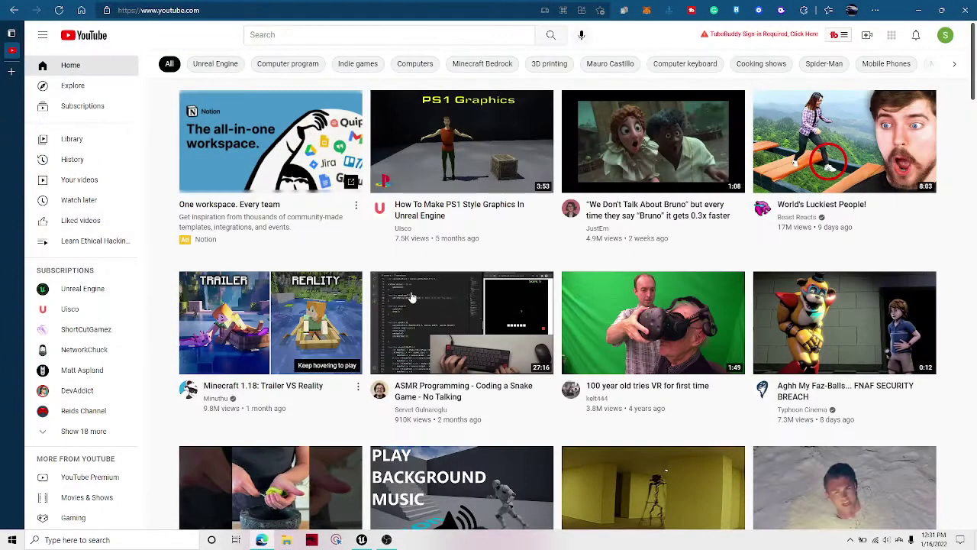
scroll(965, 313, "down", 3)
scroll(971, 314, "up", 3)
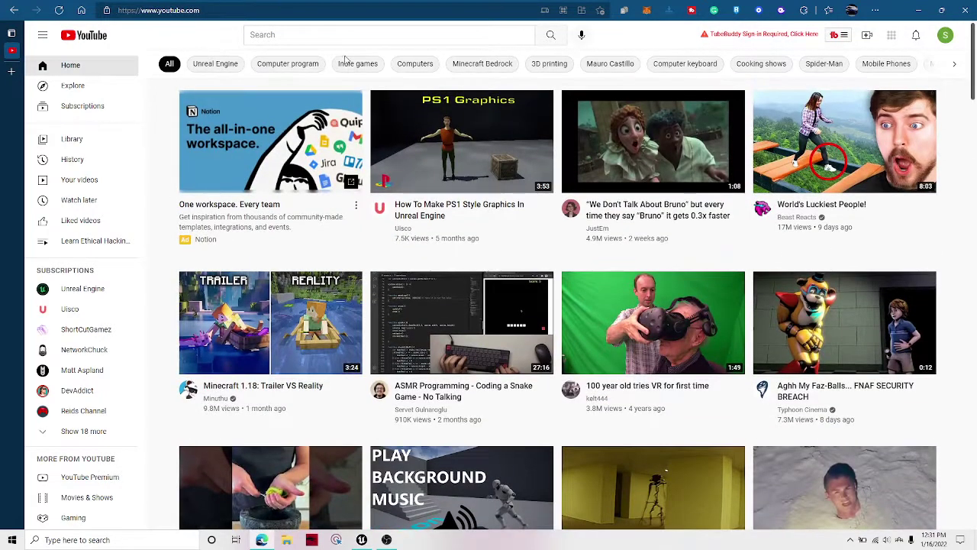
Run a YouTube search for music
left_click(213, 44)
left_click(272, 34)
type("suic")
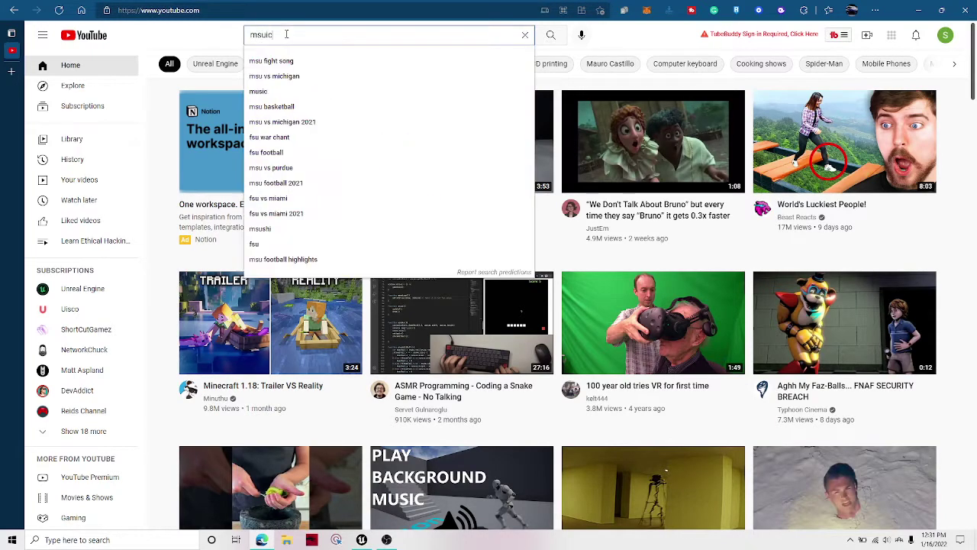
key("Return")
Replace the search text and search YouTube for 'crypot stock footage'
double_click(336, 35)
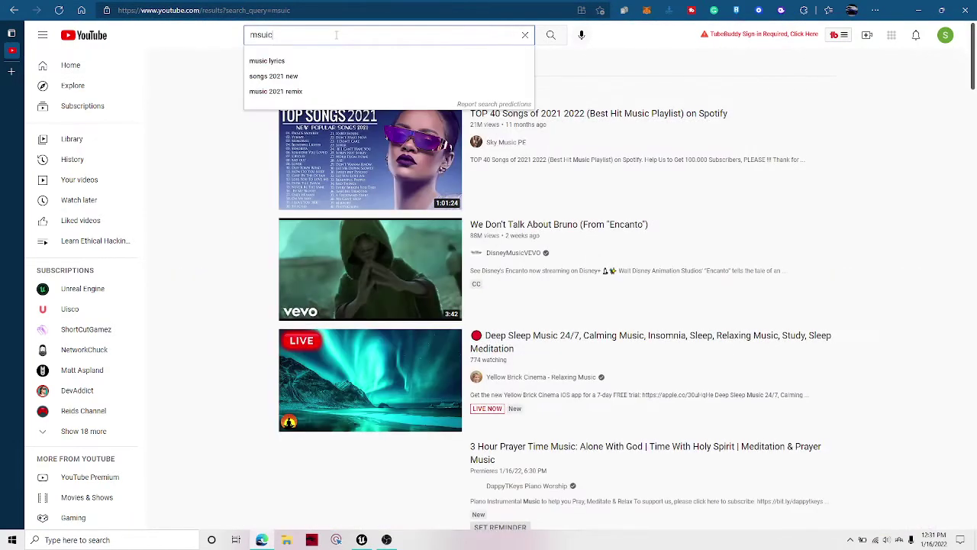
left_click(98, 38)
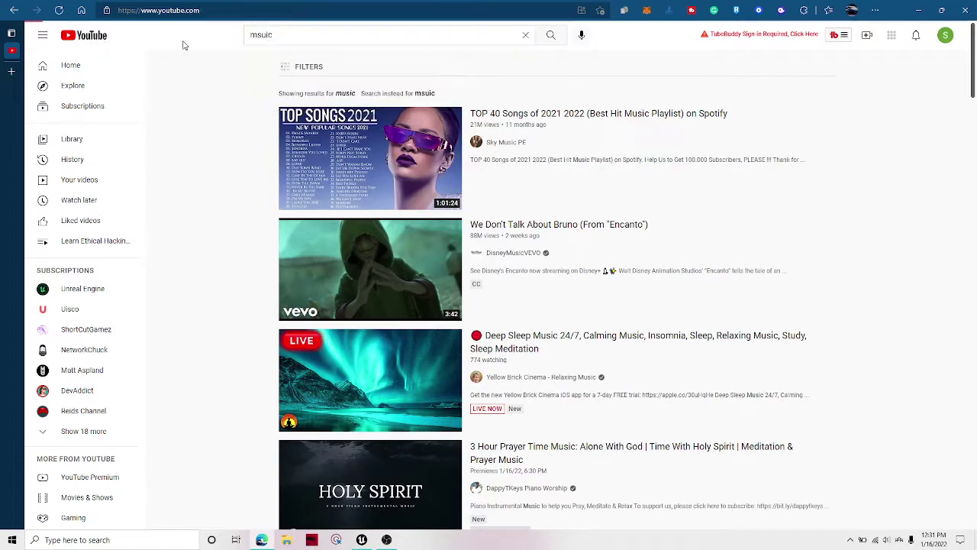
double_click(314, 35)
type("stock")
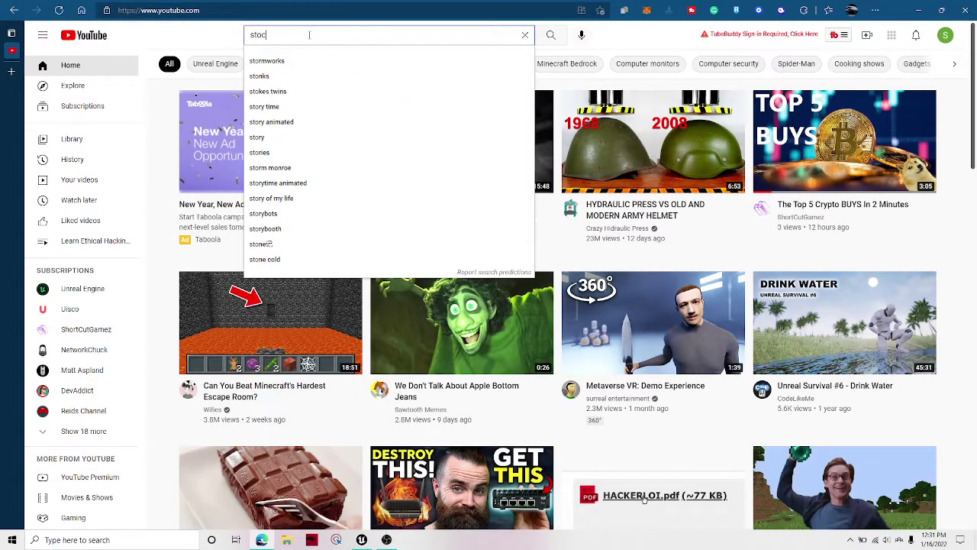
type(" fo")
key("BackSpace")
key("BackSpace")
key("BackSpace")
type("c")
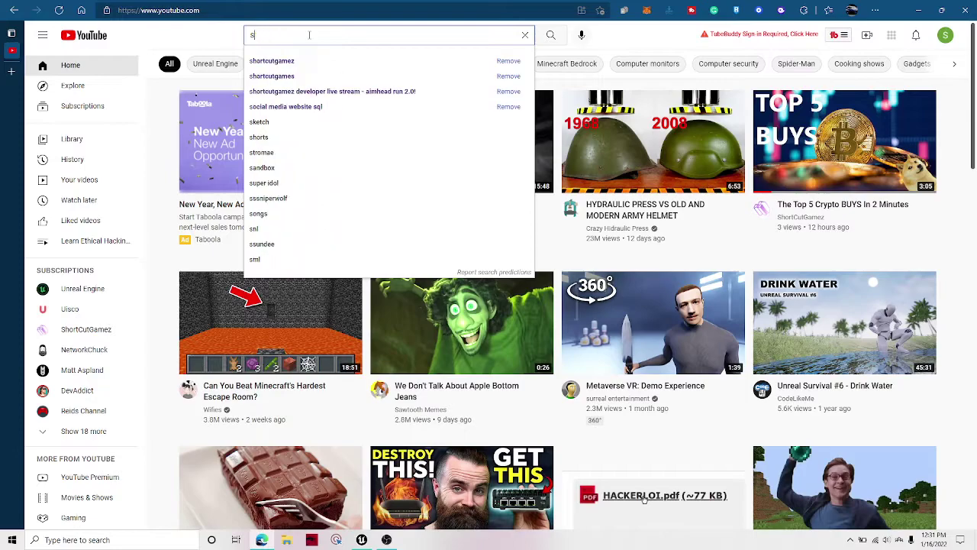
type("rypot c")
key("BackSpace")
type("st")
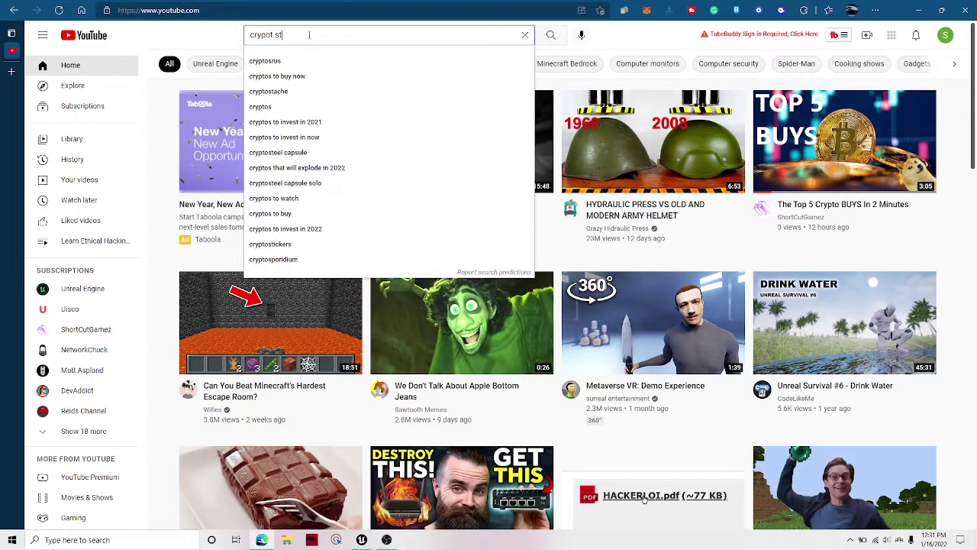
type("ock footage")
key("Return")
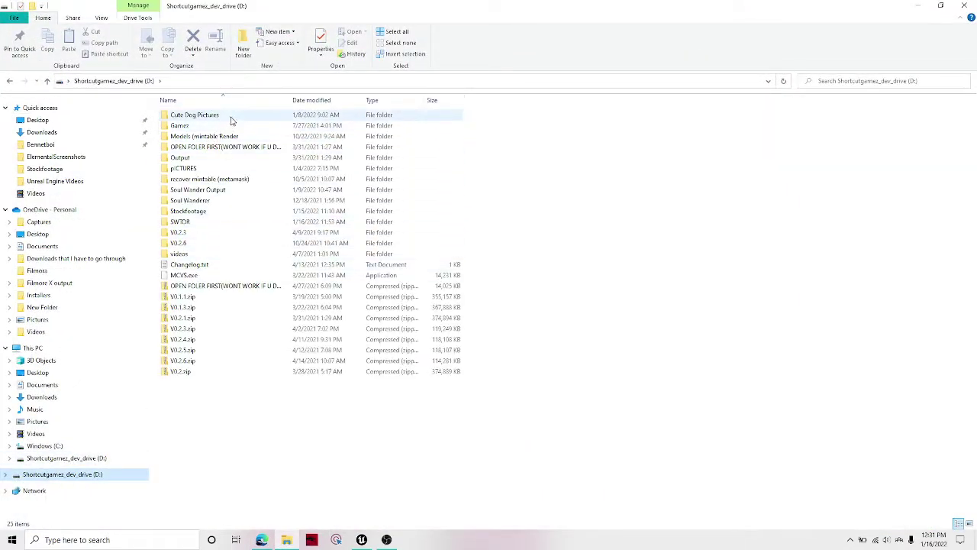
Open the Stockfootage folder on D:, then right-click Unreal's Content Browser
double_click(210, 211)
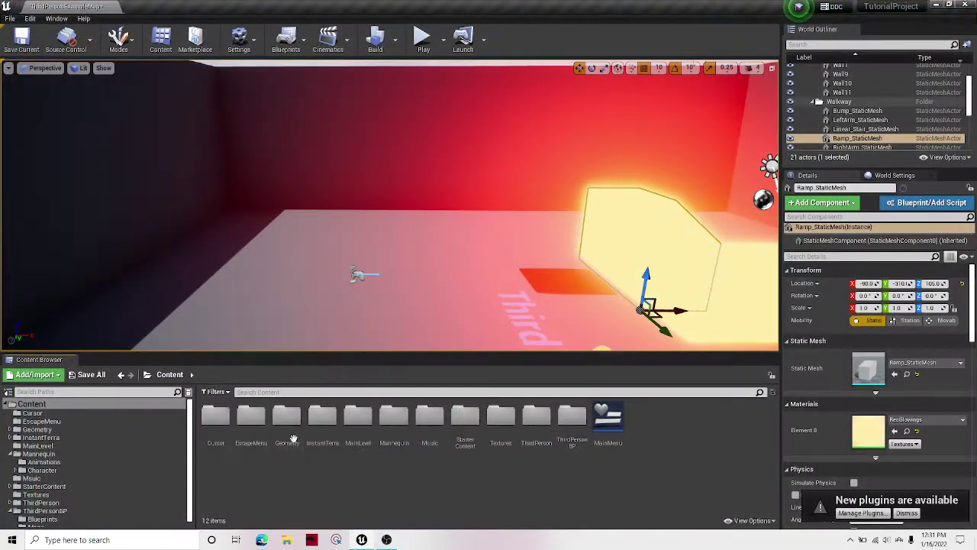
right_click(672, 459)
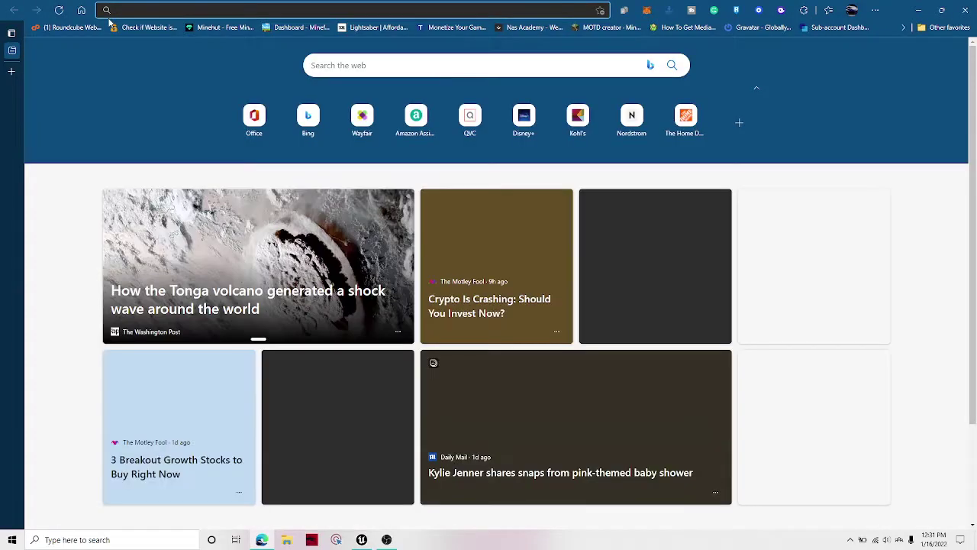
Load yt5s.com in a new tab and focus its YouTube link field
type("u")
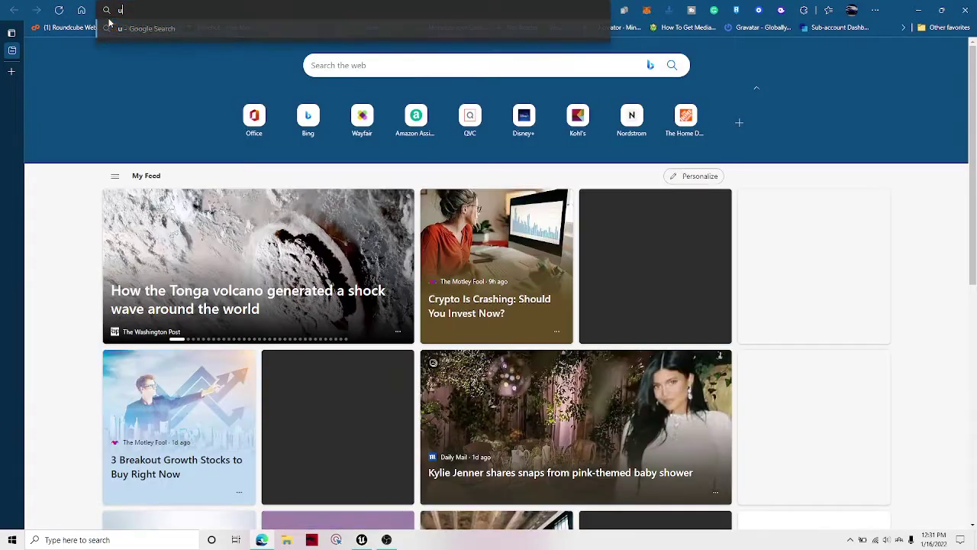
key("BackSpace")
type("yt5s.c")
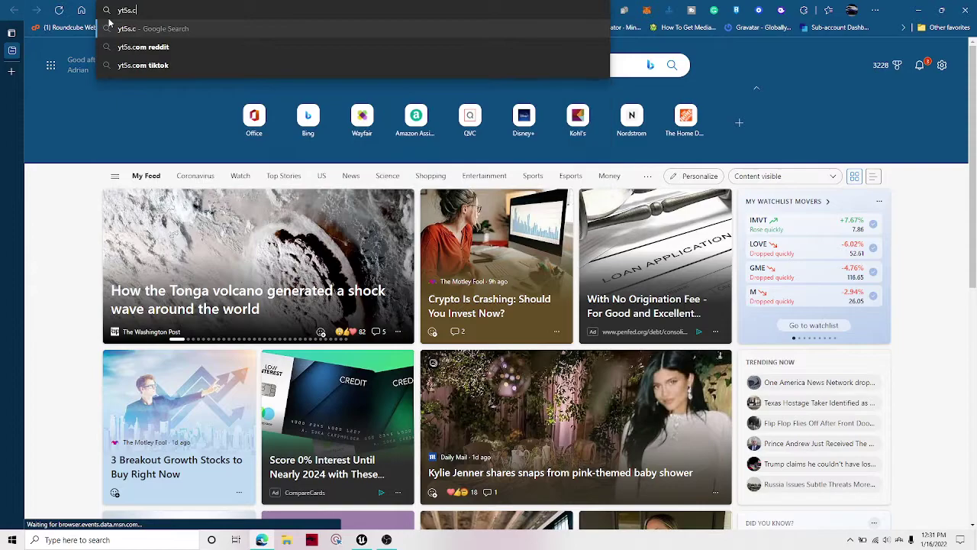
type("om")
key("Return")
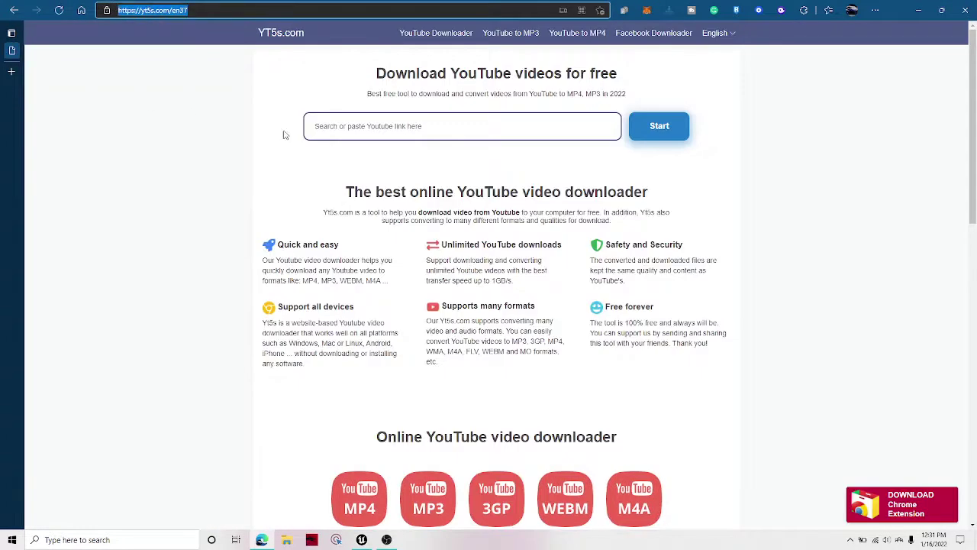
right_click(263, 155)
left_click(342, 126)
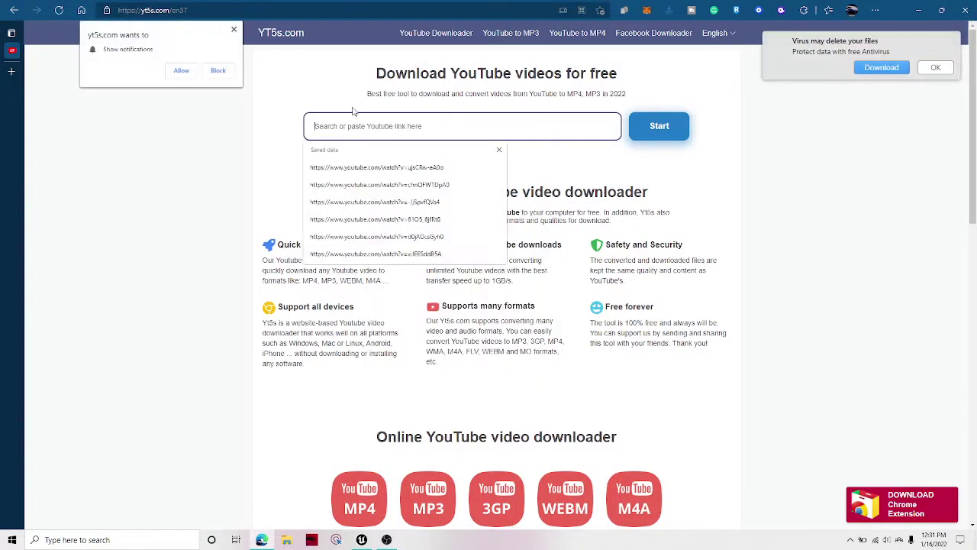
left_click(217, 155)
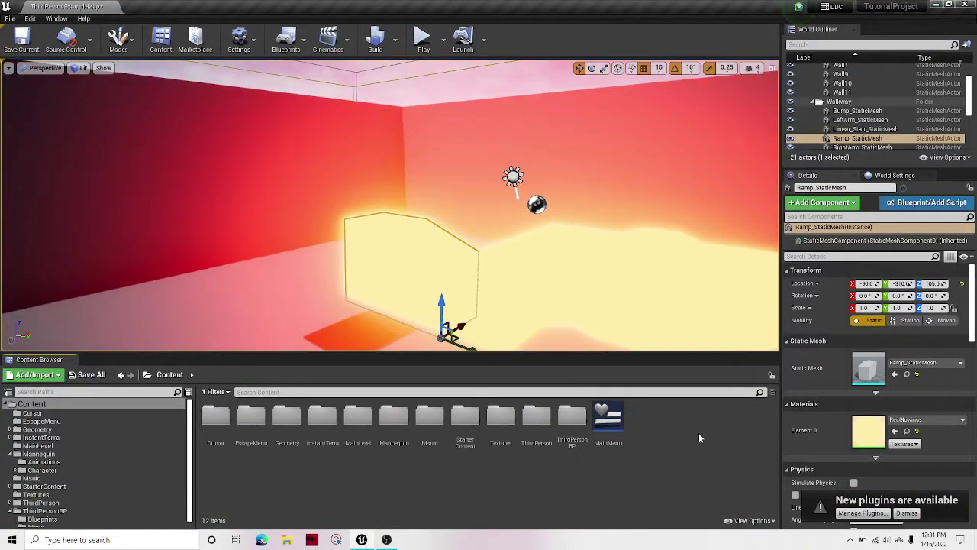
Create a VideoPlayer folder in Content and open it
right_click(699, 437)
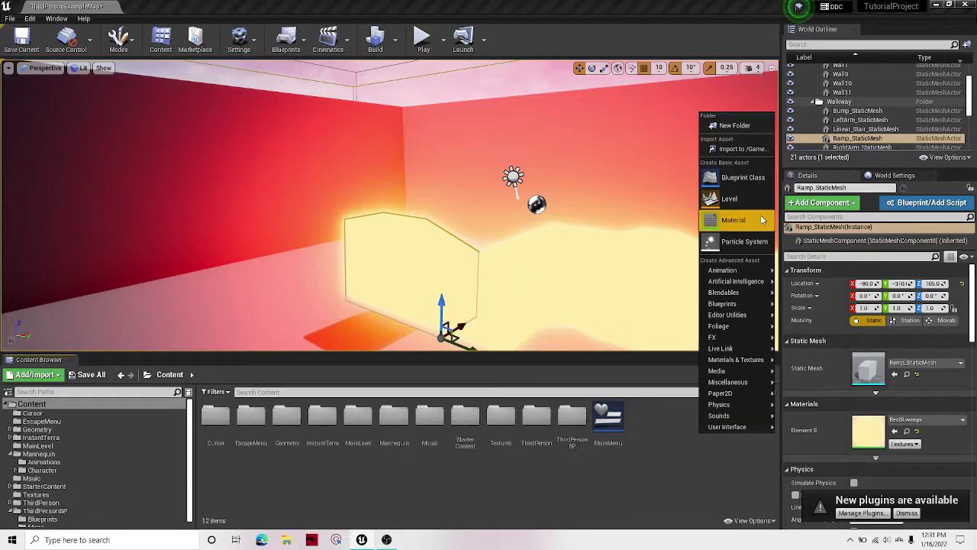
left_click(732, 125)
type("VideoPlayer")
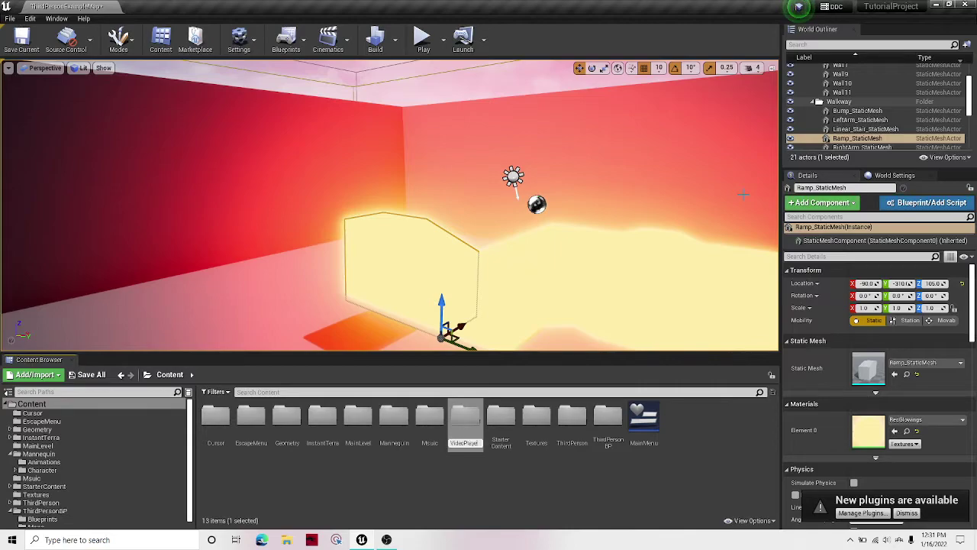
key("Return")
double_click(625, 436)
Create a folder named Movies, then view the Music folder
right_click(475, 431)
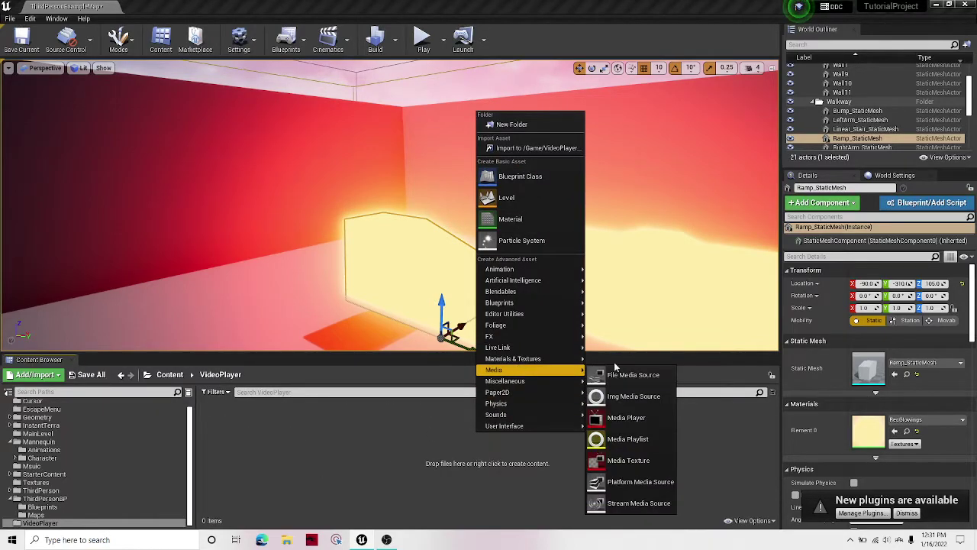
mouse_move(497, 392)
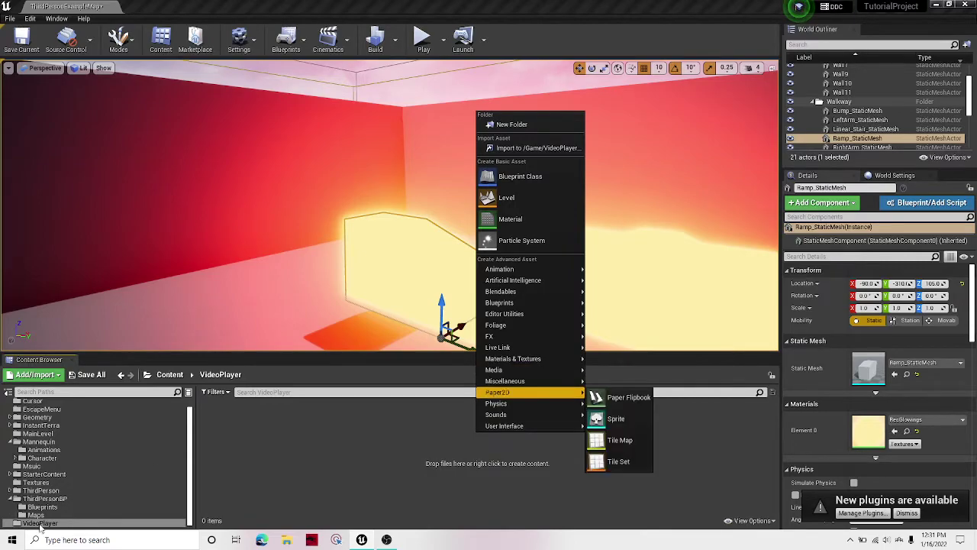
left_click(154, 468)
type("vies")
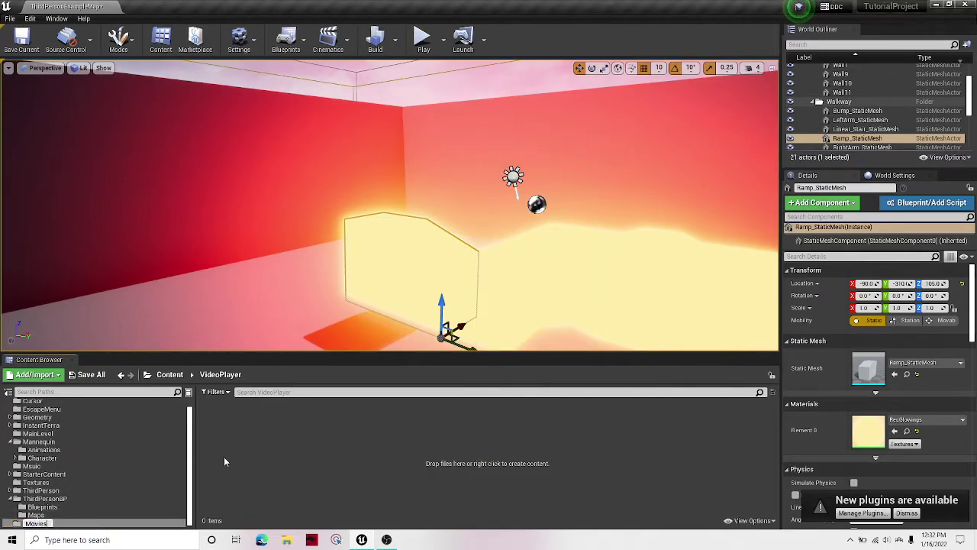
key("Return")
left_click(142, 474)
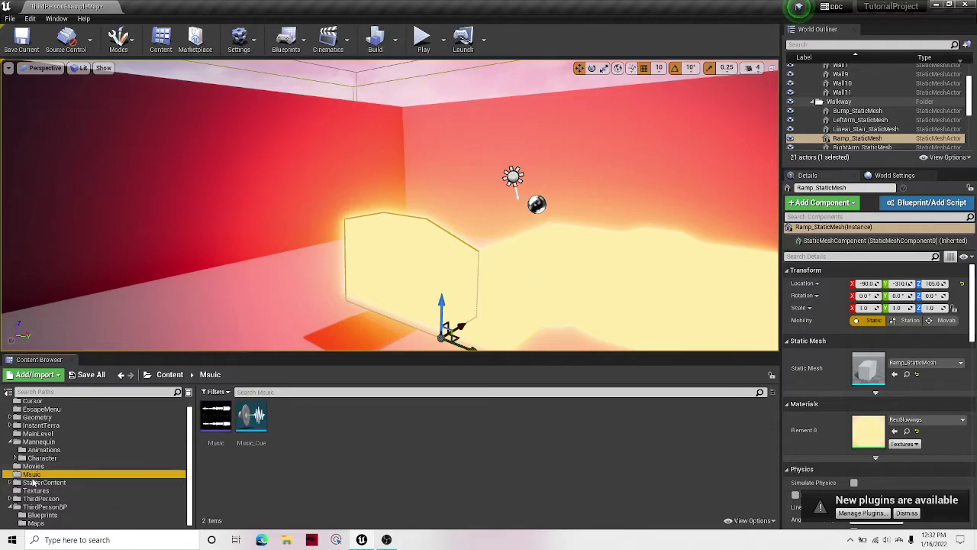
Create a File Media Source asset in the empty Movies folder
left_click(75, 466)
right_click(241, 435)
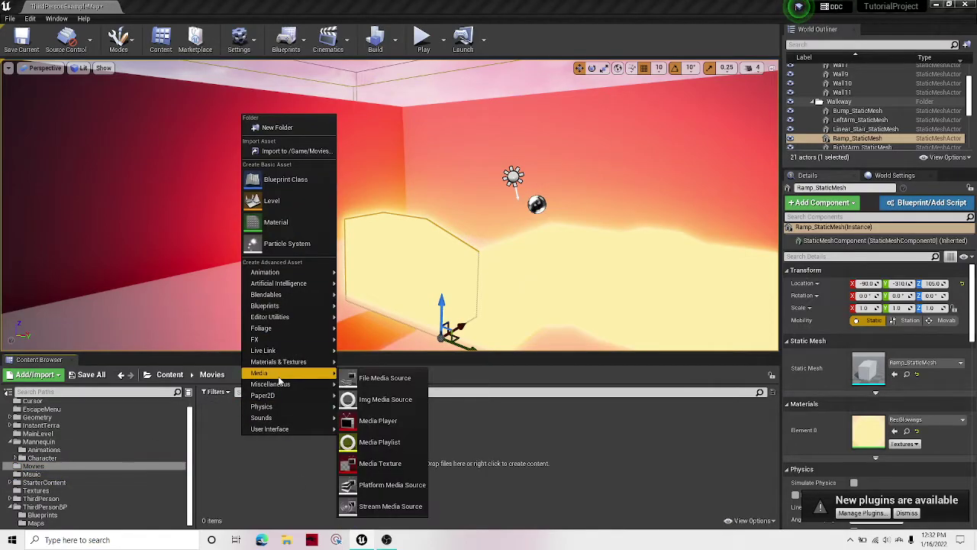
left_click(372, 379)
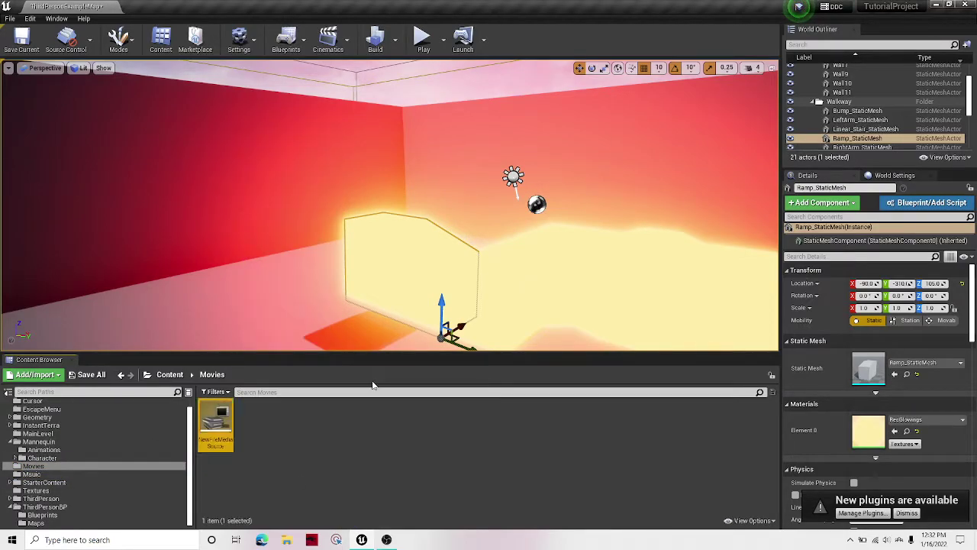
Open Movies in a second Content Browser, close it, and delete the File Media Source
right_click(83, 467)
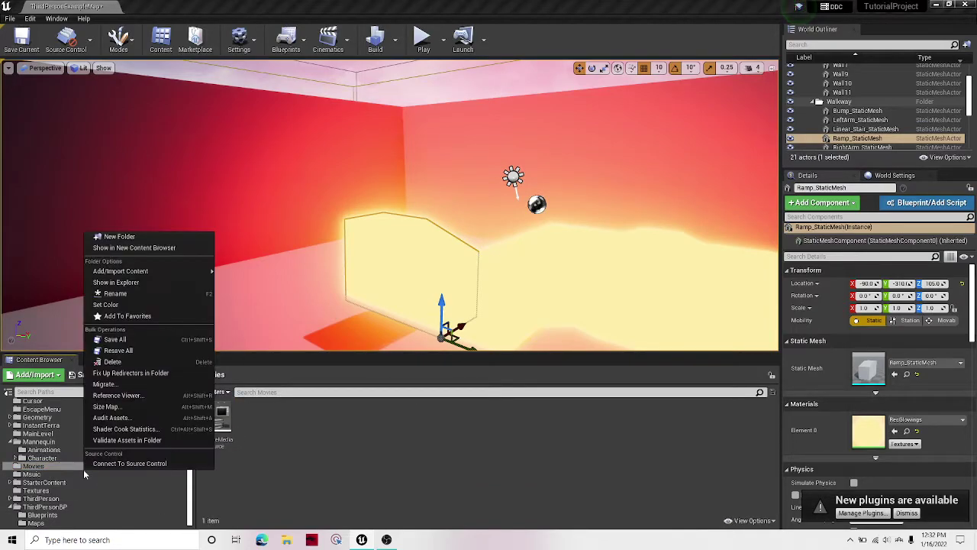
left_click(120, 245)
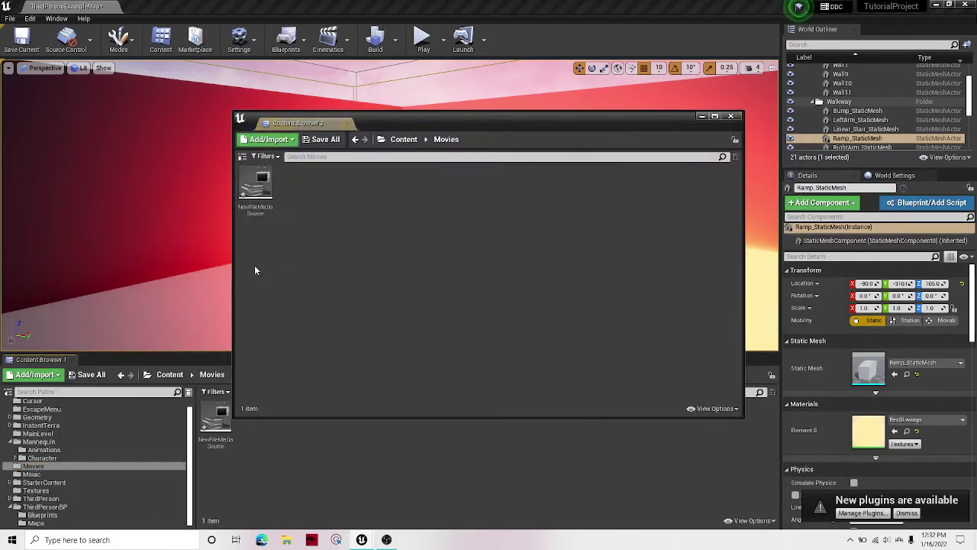
left_click(730, 116)
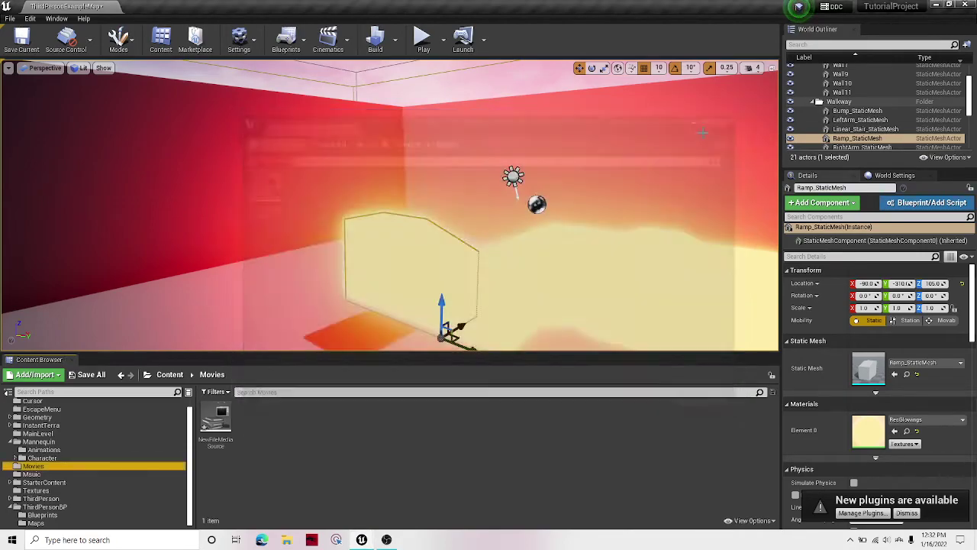
right_click(216, 422)
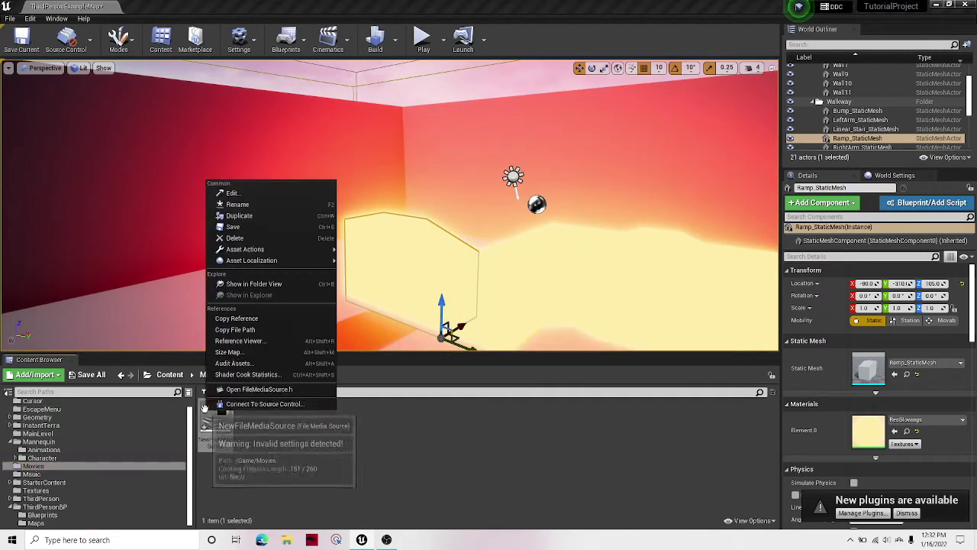
left_click(243, 237)
left_click(401, 432)
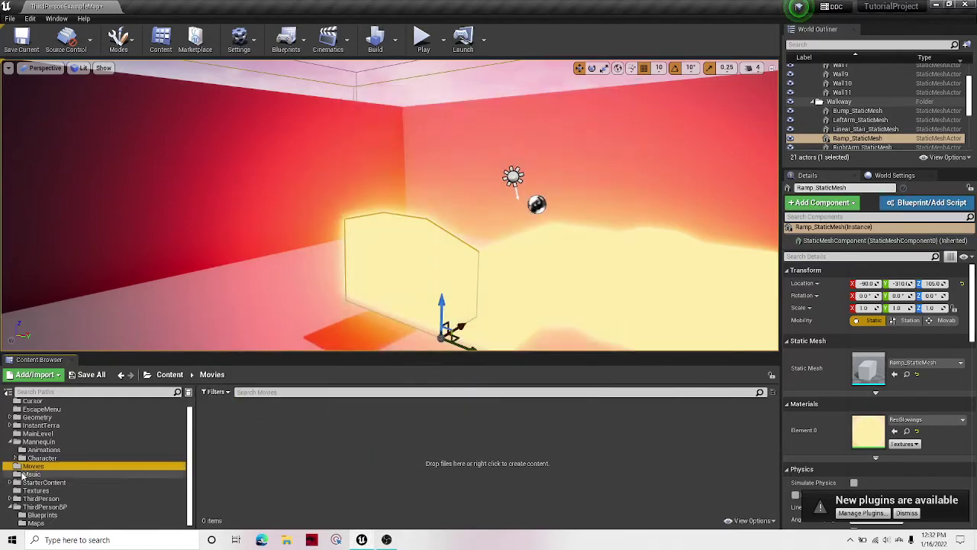
right_click(30, 466)
mouse_move(55, 267)
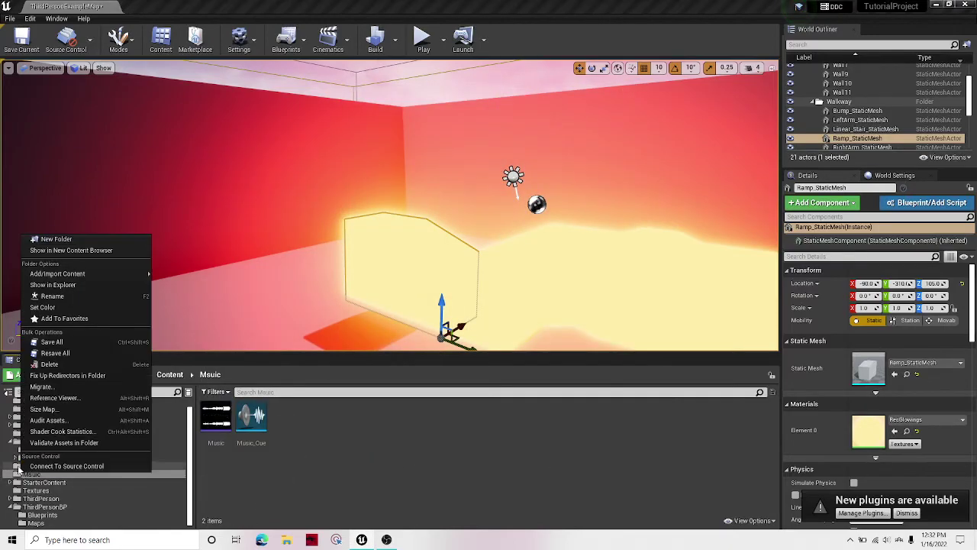
Copy bitcoin rotating.mp4 from D:\StockFootage into the project's Content\Movies folder
left_click(71, 279)
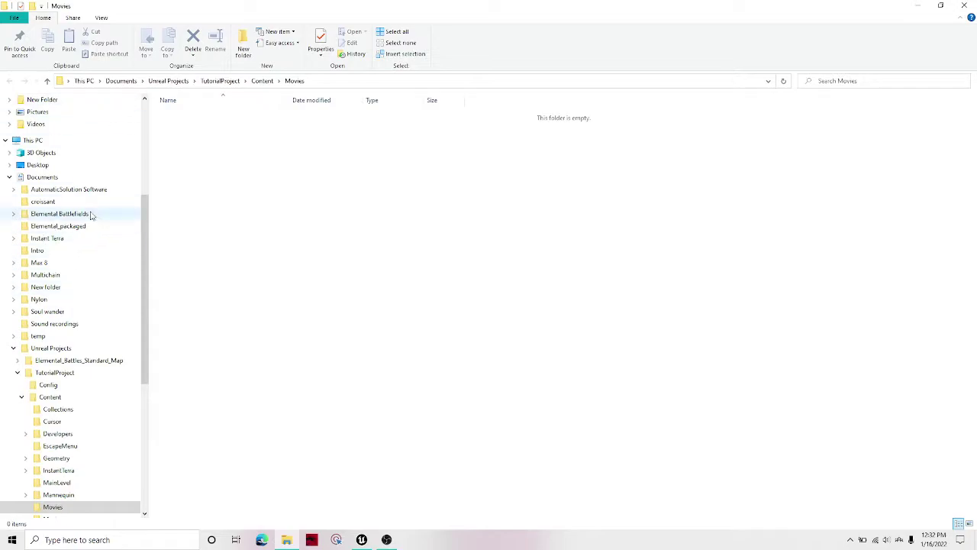
scroll(77, 357, "down", 8)
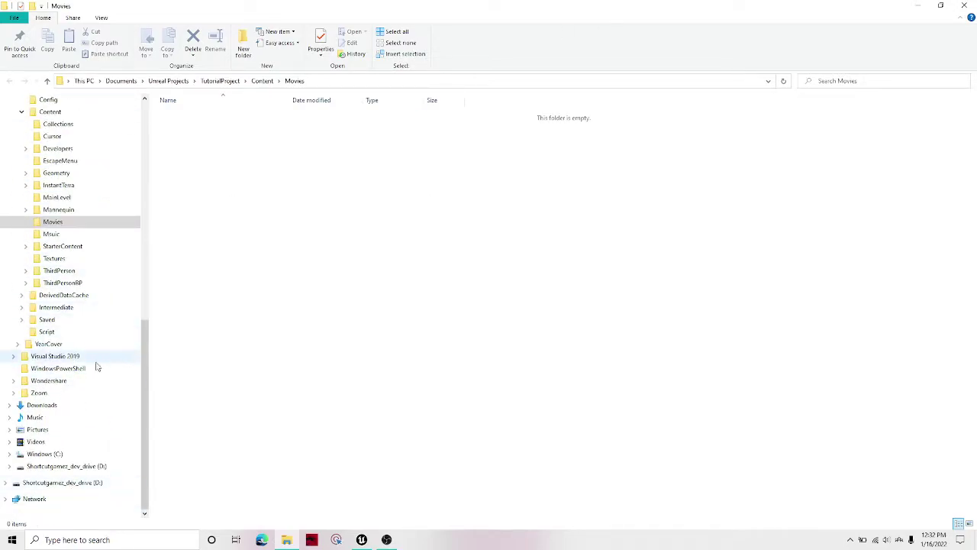
left_click(105, 489)
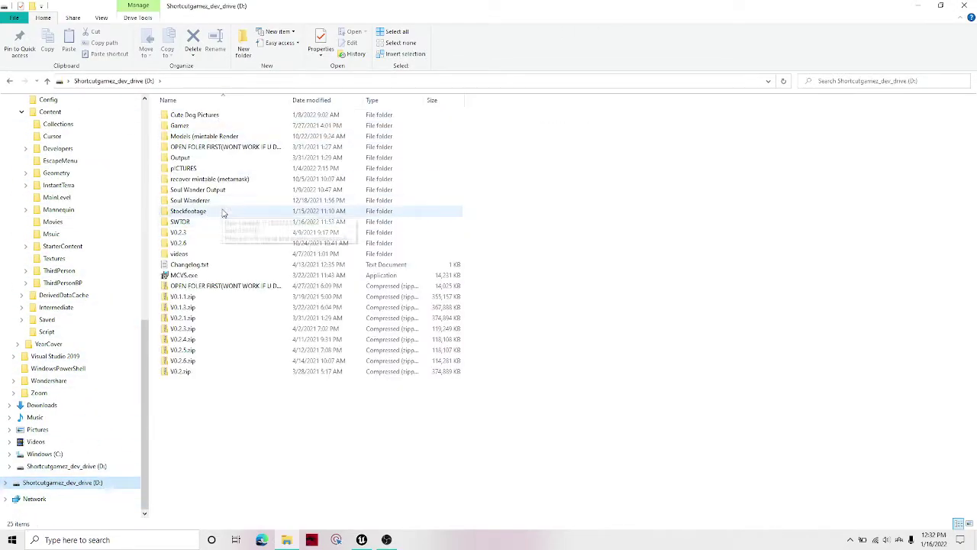
double_click(224, 212)
left_click(226, 111)
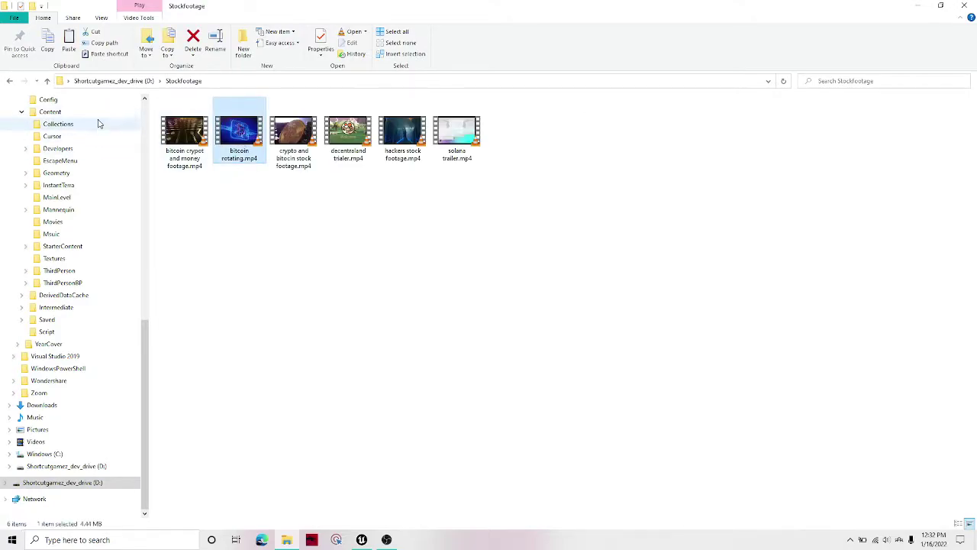
left_click(617, 217)
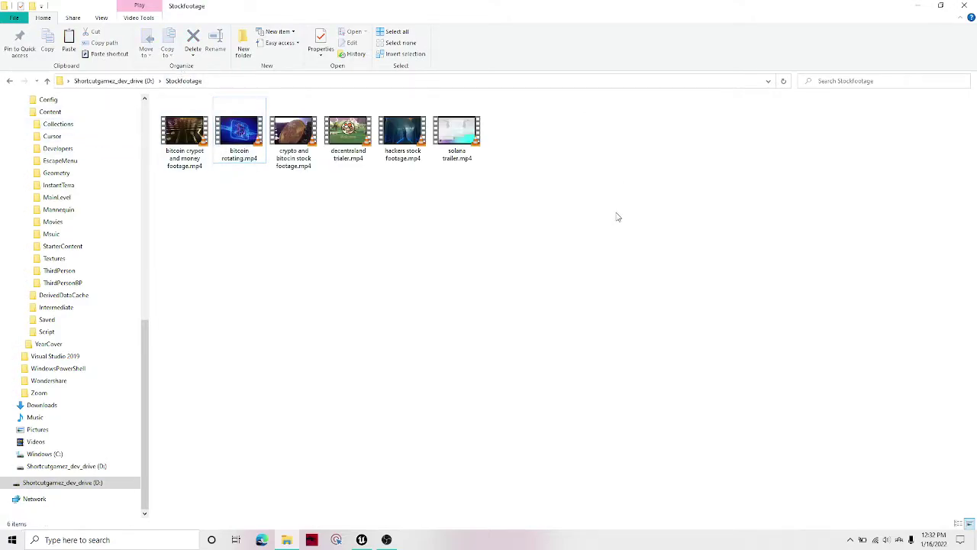
left_click(10, 82)
key("ctrl+v")
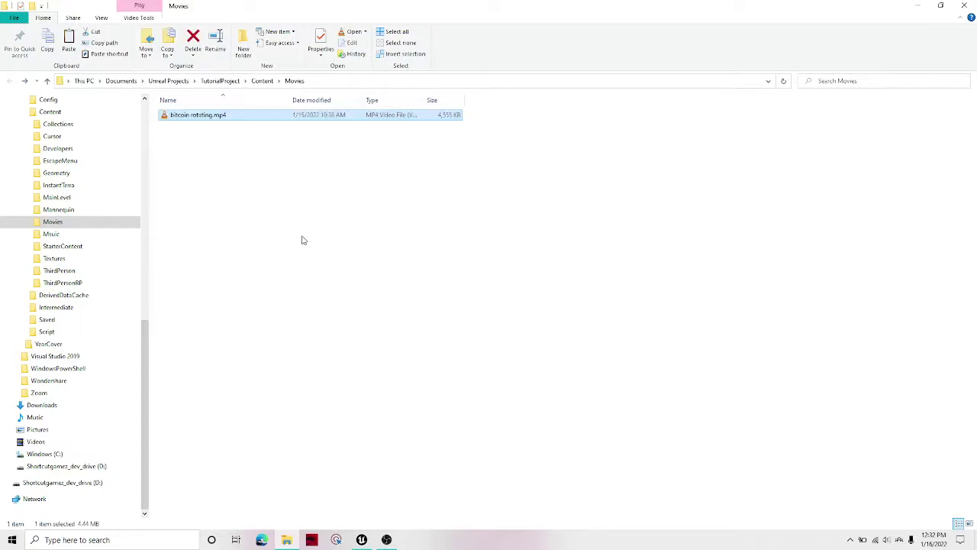
left_click(226, 162)
Create a File Media Source with file path ./Movies/bitcoin rotating.mp4
key("alt+Tab")
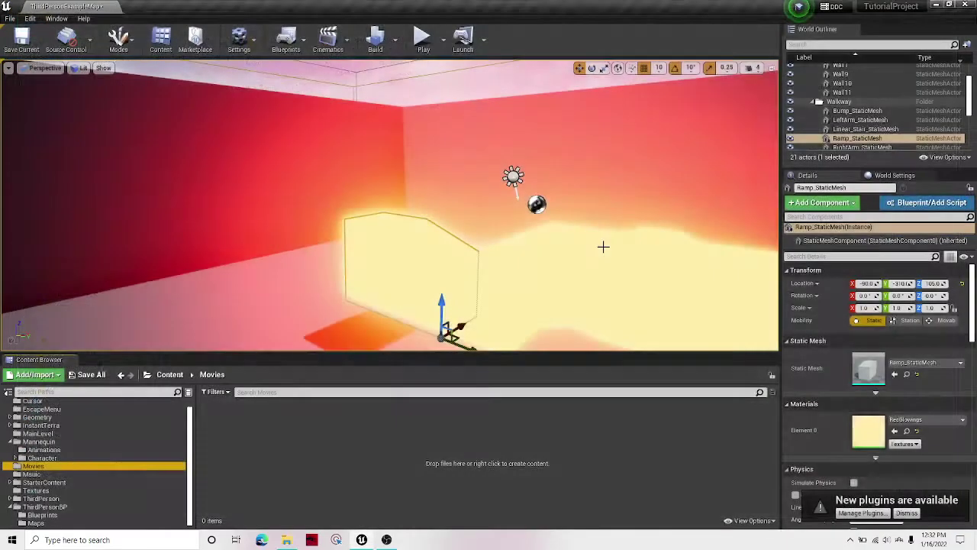
right_click(308, 437)
mouse_move(335, 373)
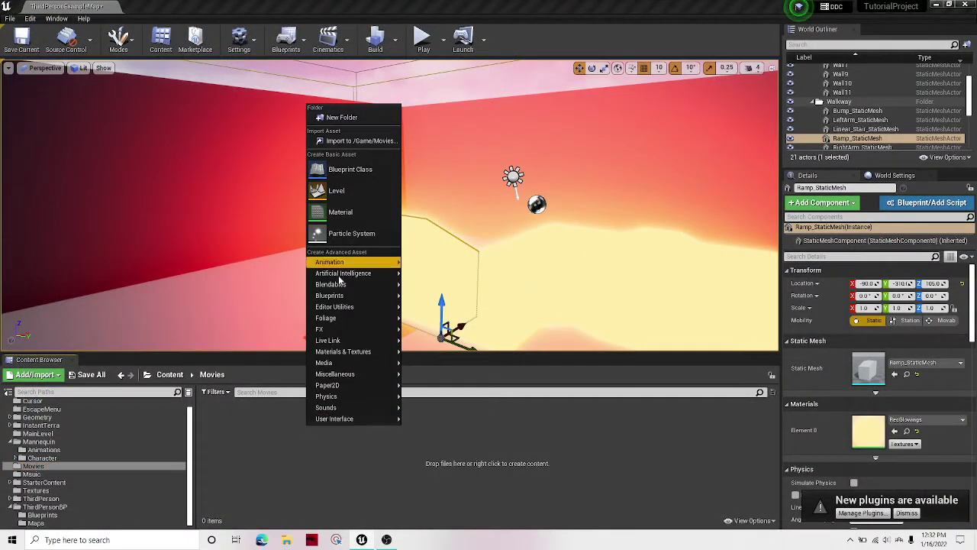
left_click(447, 368)
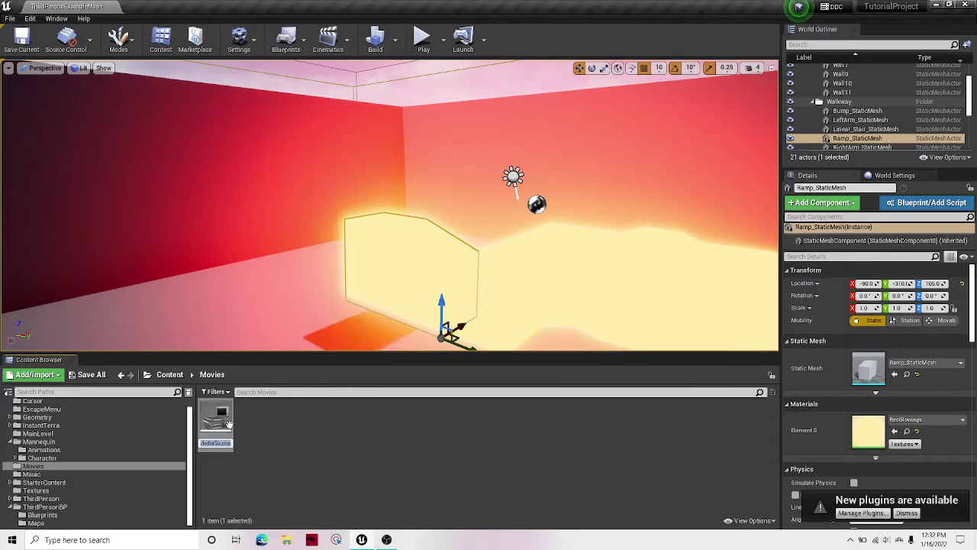
double_click(216, 420)
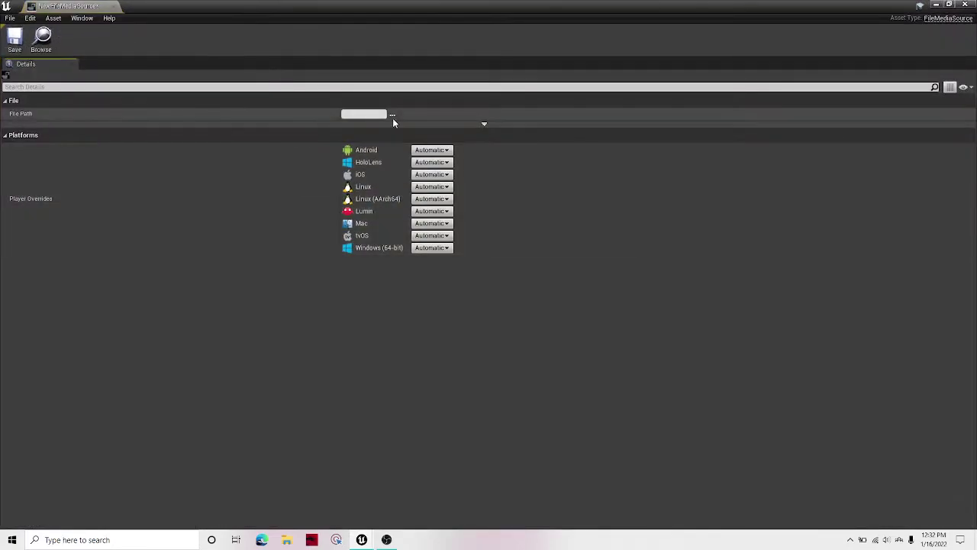
left_click(391, 115)
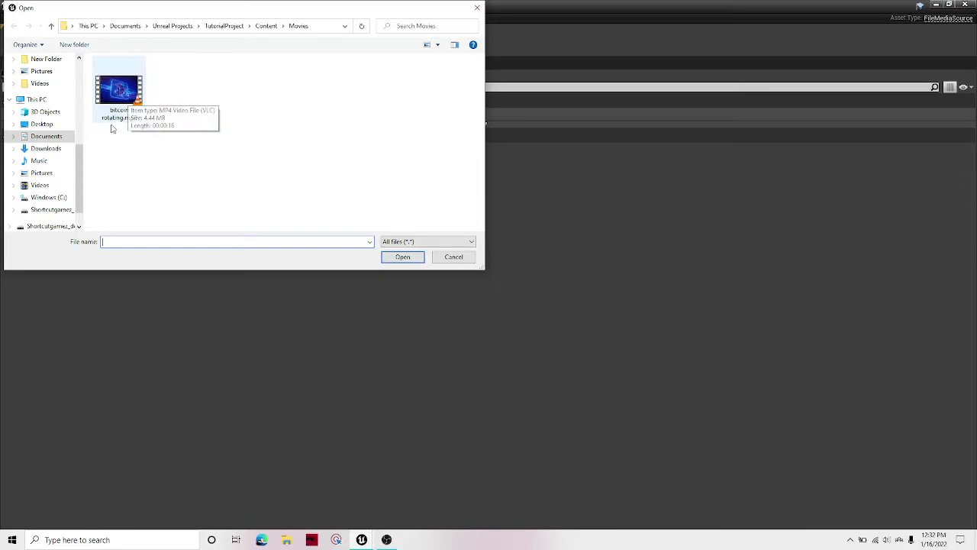
scroll(41, 172, "down", 1)
double_click(117, 96)
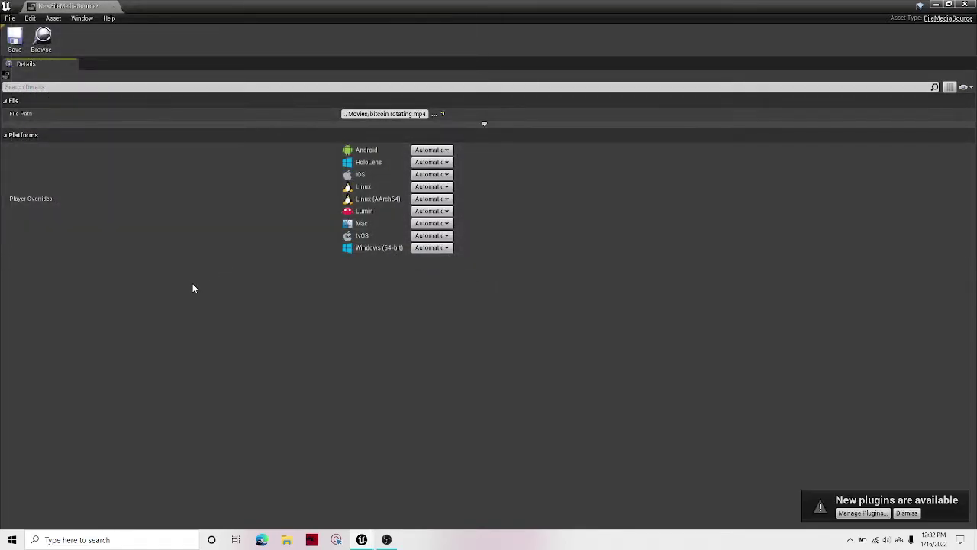
left_click(965, 5)
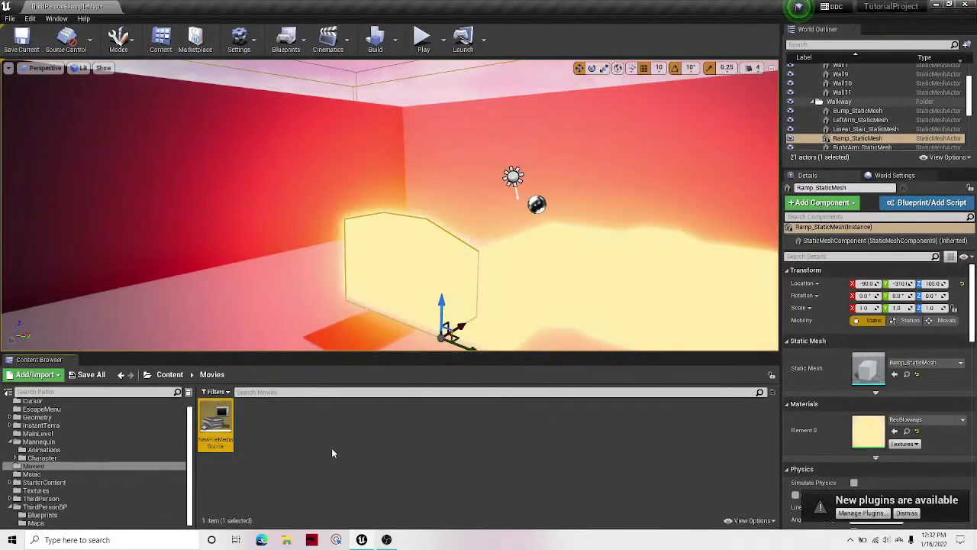
Dismiss the plugins notice and create NewMediaPlayer with its NewMediaPlayer_Video texture
left_click(917, 515)
right_click(216, 427)
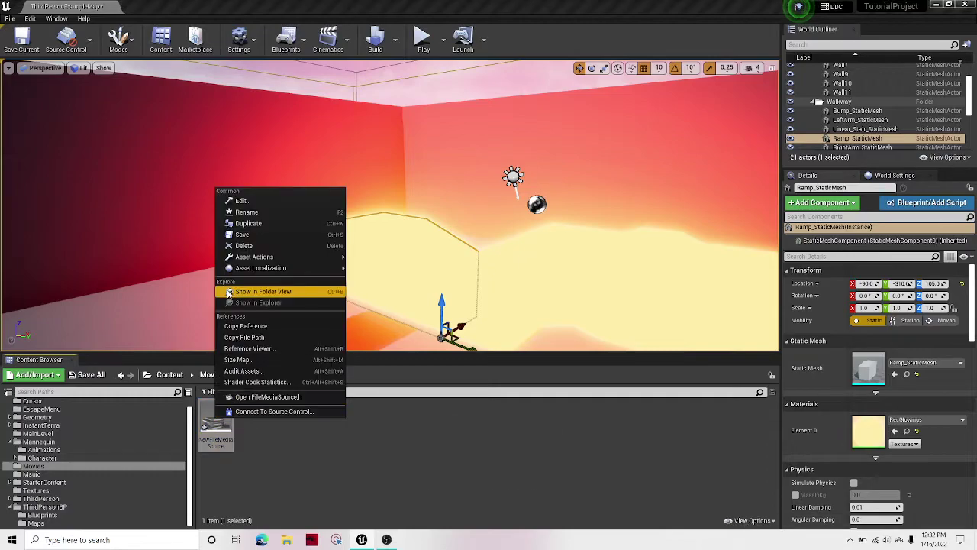
left_click(425, 453)
right_click(279, 412)
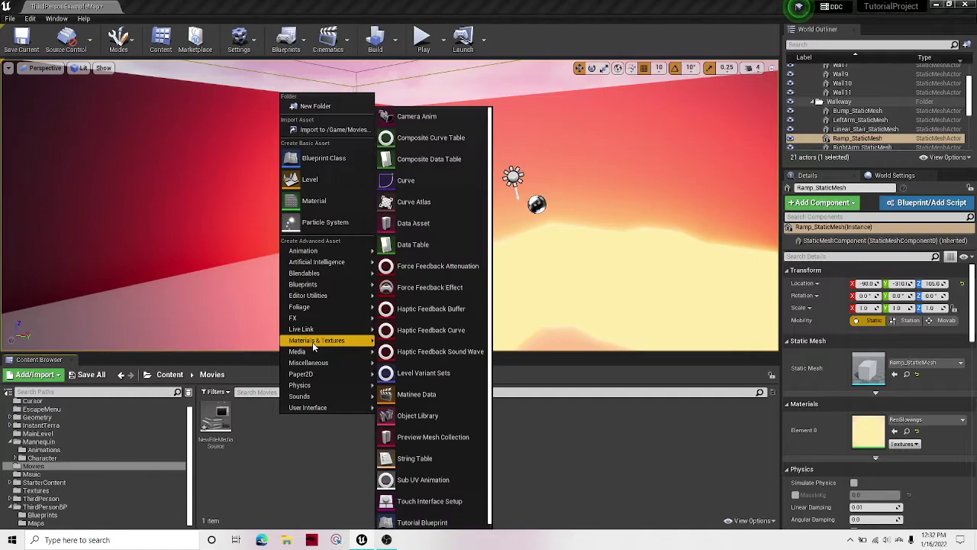
mouse_move(309, 351)
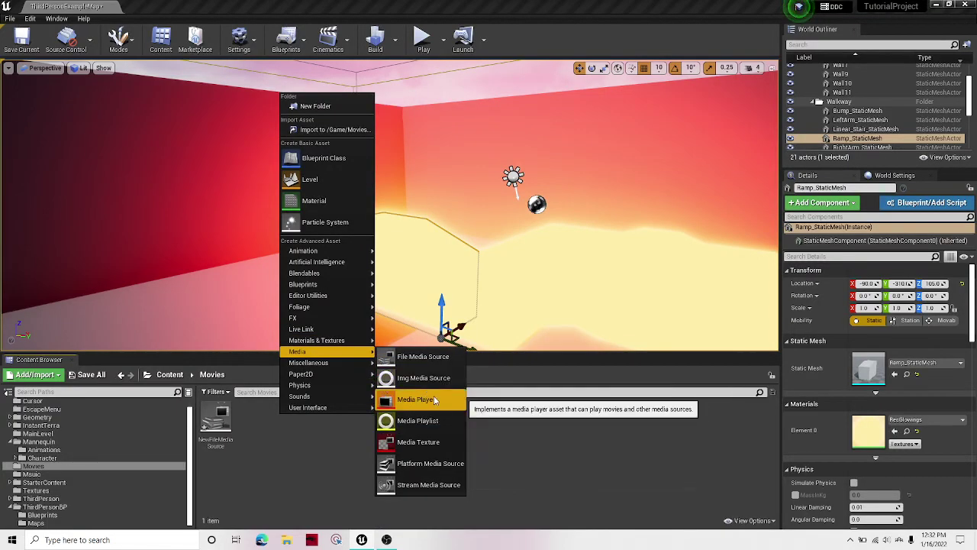
left_click(434, 400)
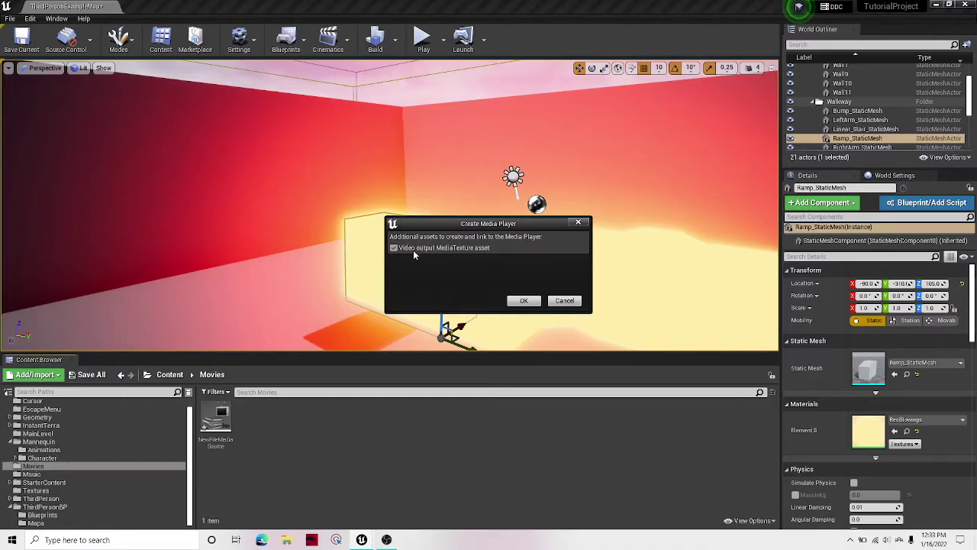
left_click(524, 300)
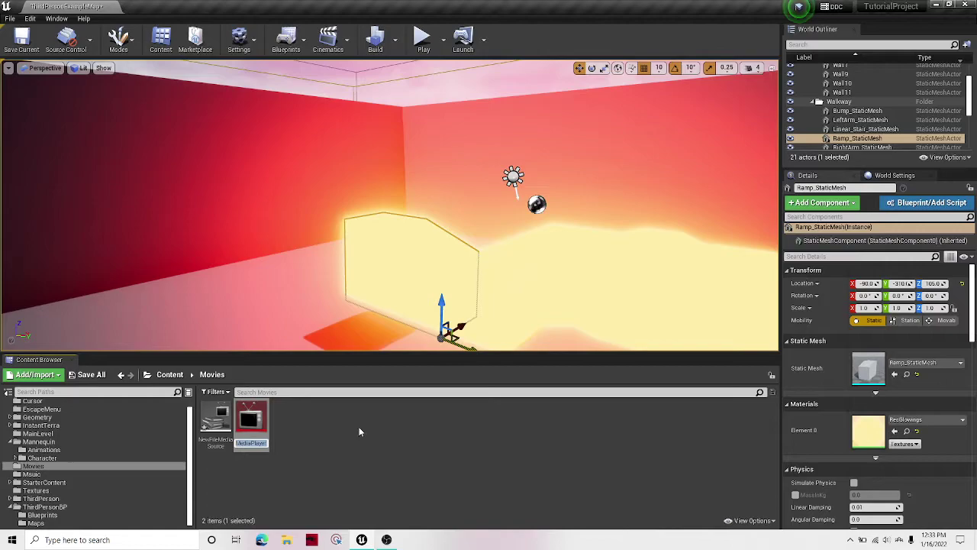
key("Return")
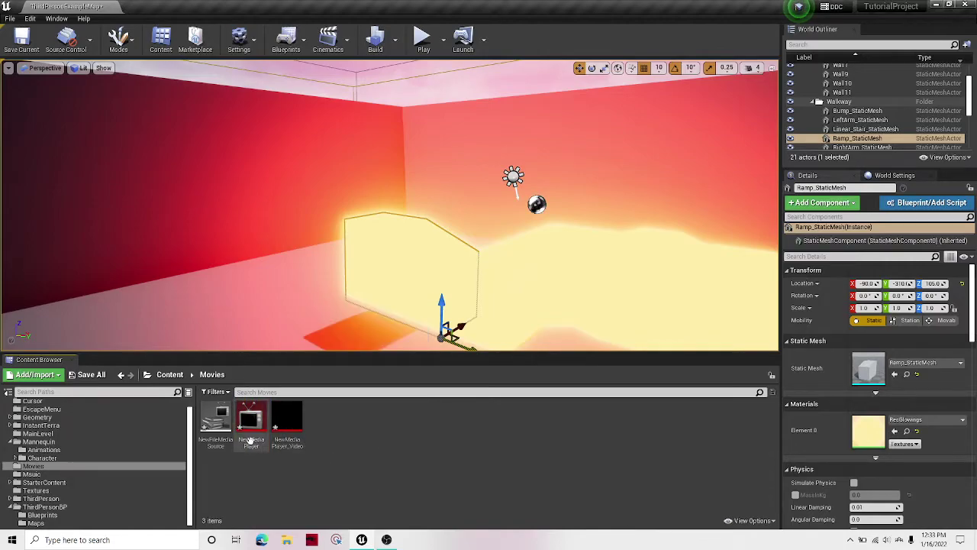
Open NewMediaPlayer, play the bitcoin video from NewFileMediaSource, then pause it
double_click(252, 424)
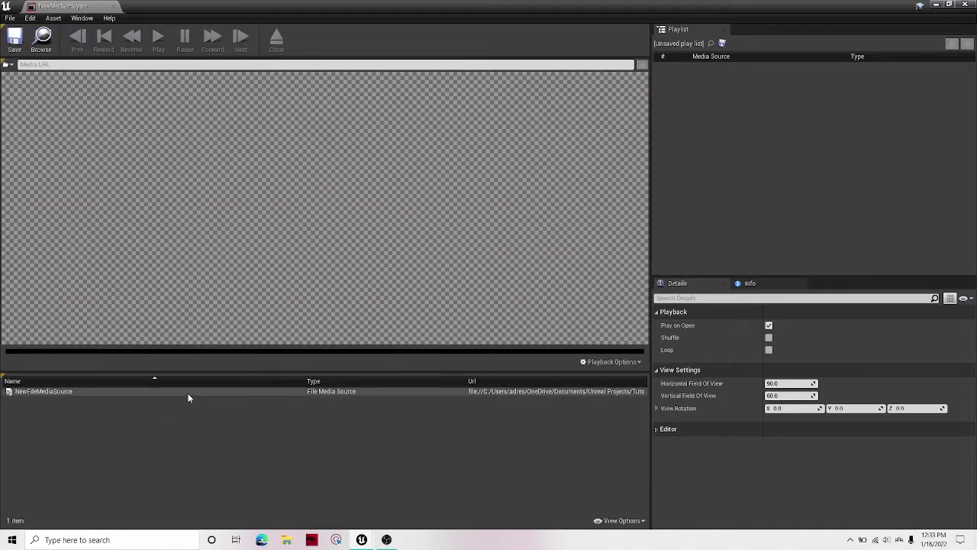
double_click(183, 392)
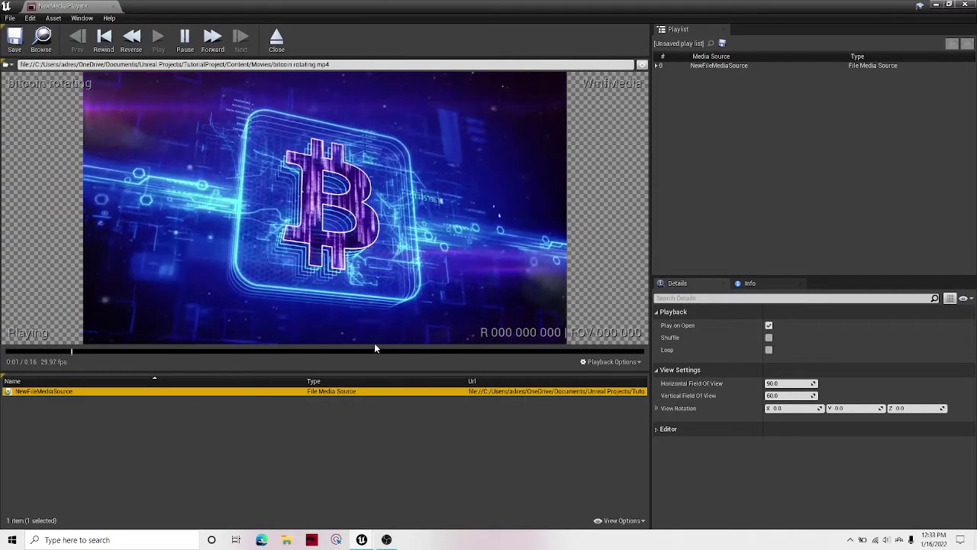
left_click(410, 359)
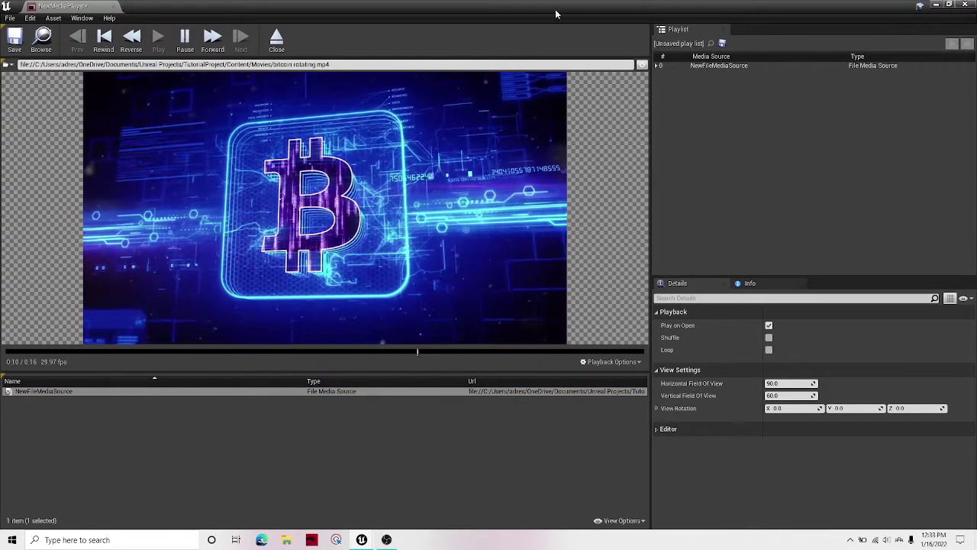
left_click(194, 42)
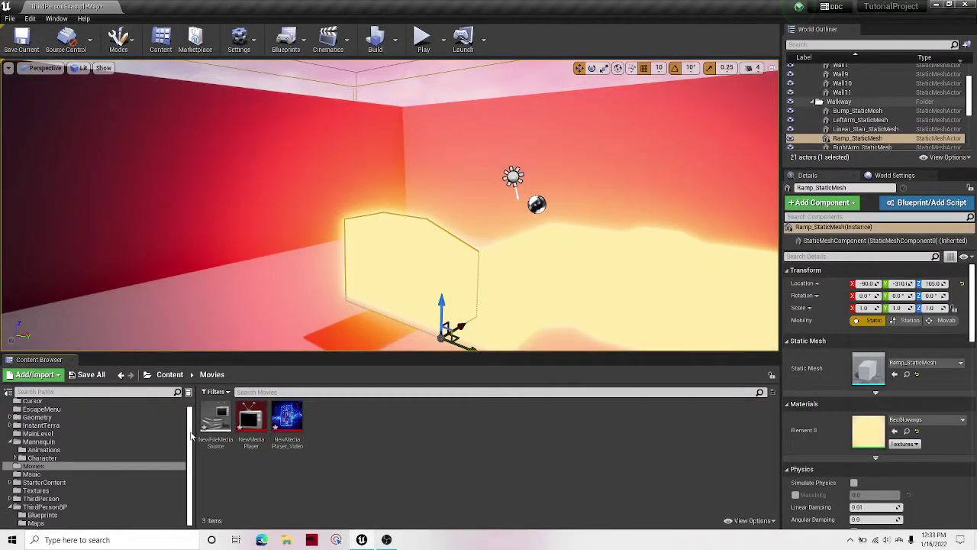
Slide the ramp back along X and rotate it to -90 degrees
right_click_drag(229, 267, 283, 23)
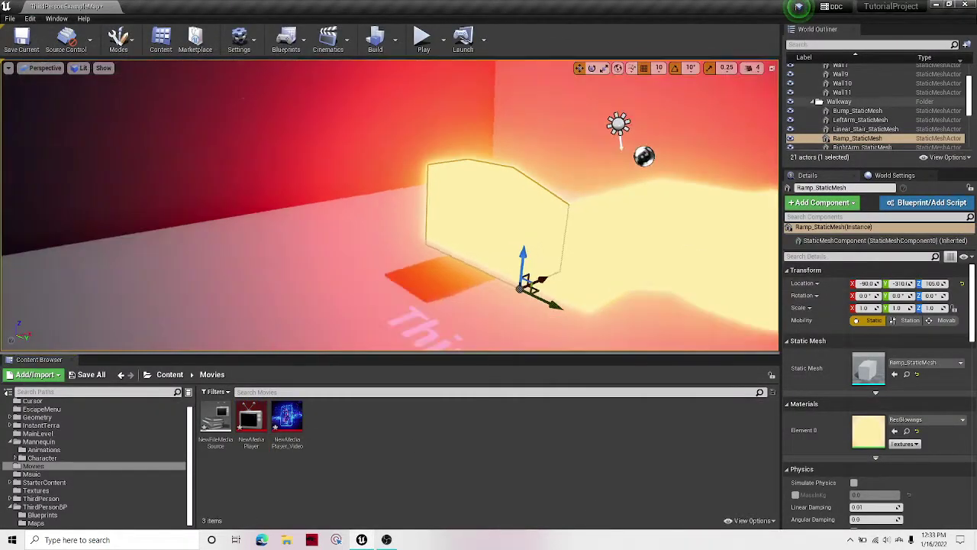
left_click(285, 38)
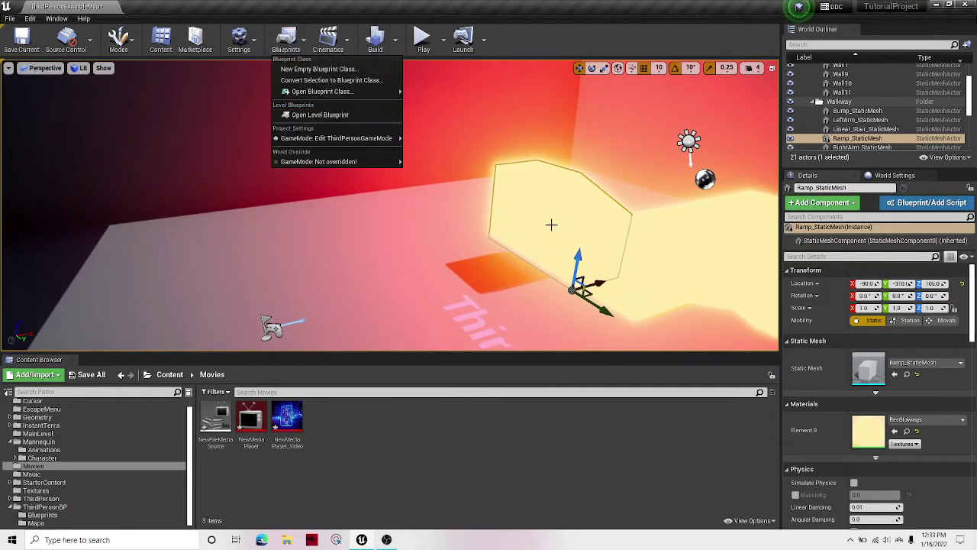
left_click(552, 225)
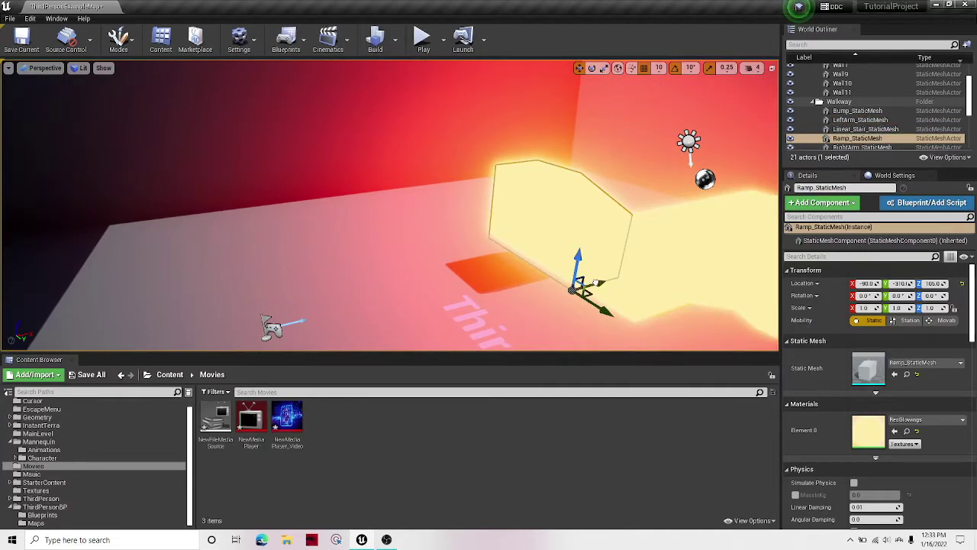
mouse_move(581, 283)
right_mouse_down()
mouse_move(387, 279)
mouse_move(620, 165)
right_mouse_up()
left_click(595, 69)
key("f")
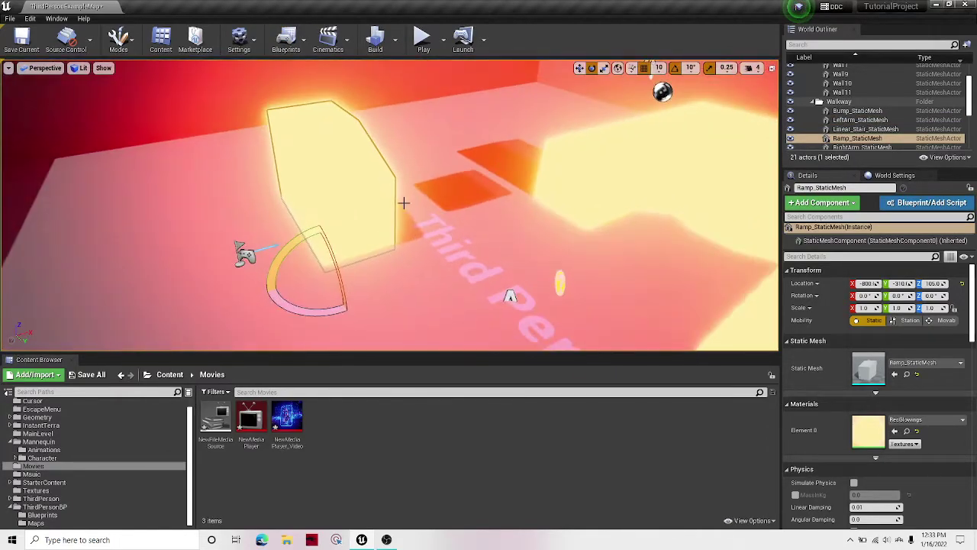
left_click_drag(291, 296, 264, 260)
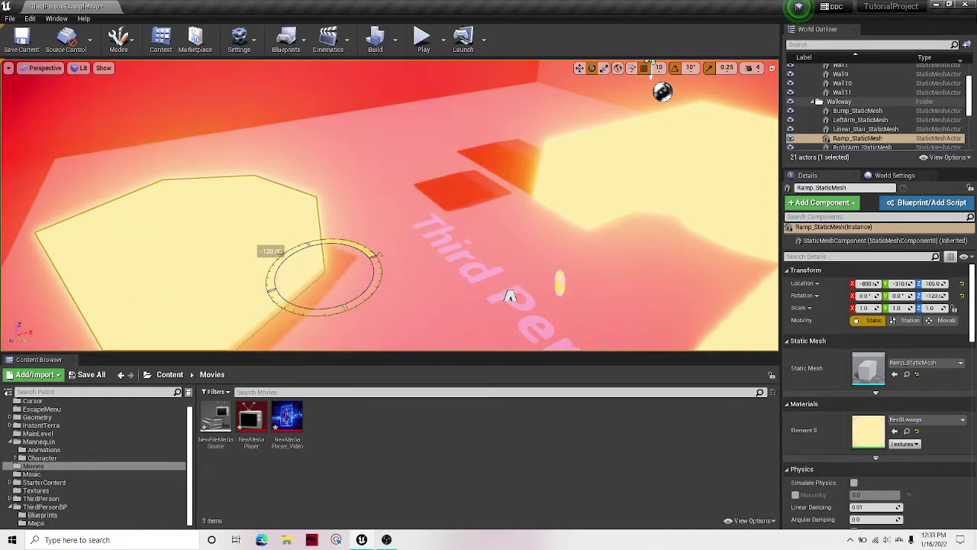
left_click_drag(264, 258, 304, 237)
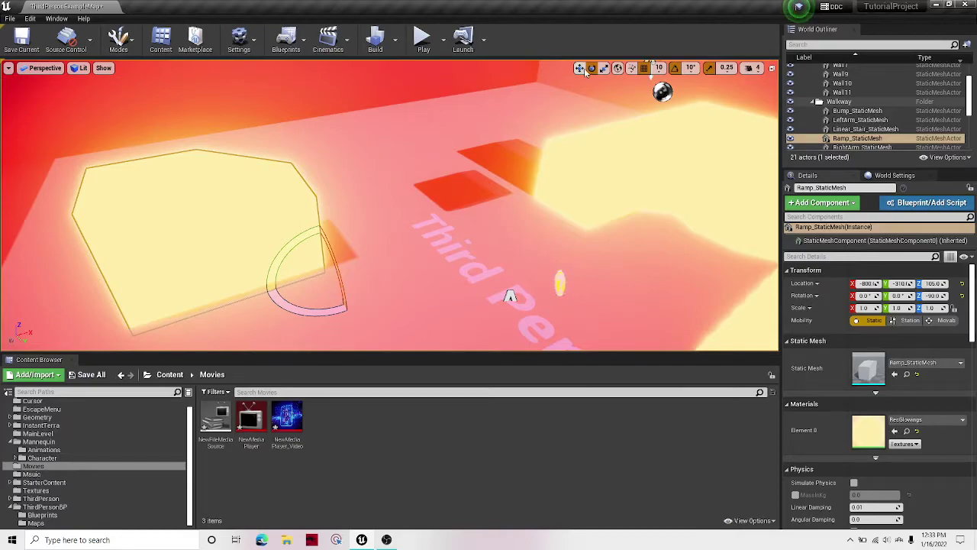
Shift the ramp along Y and X, then drop NewMediaPlayer_Video onto it
mouse_move(330, 283)
left_mouse_down()
mouse_move(233, 170)
mouse_move(258, 200)
left_mouse_up()
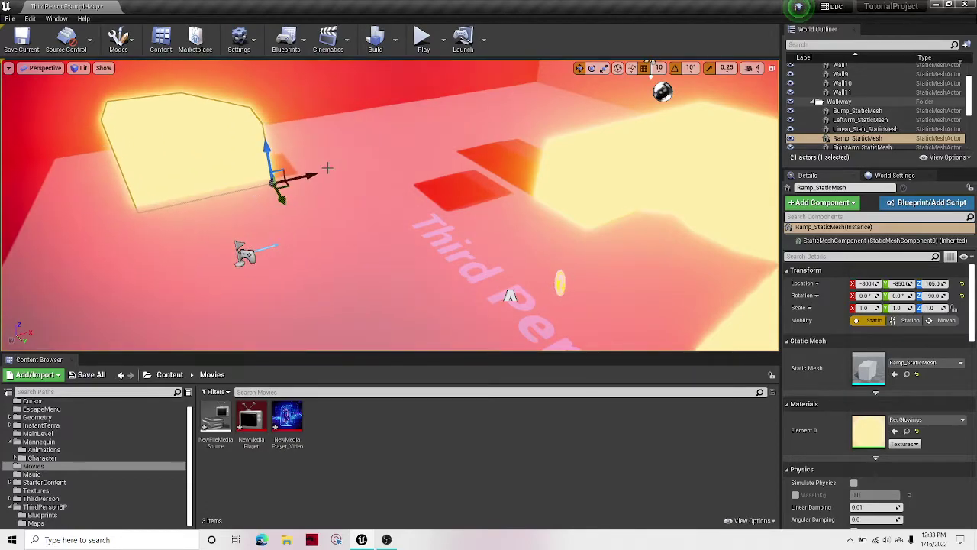
left_click_drag(312, 177, 398, 163)
key("f")
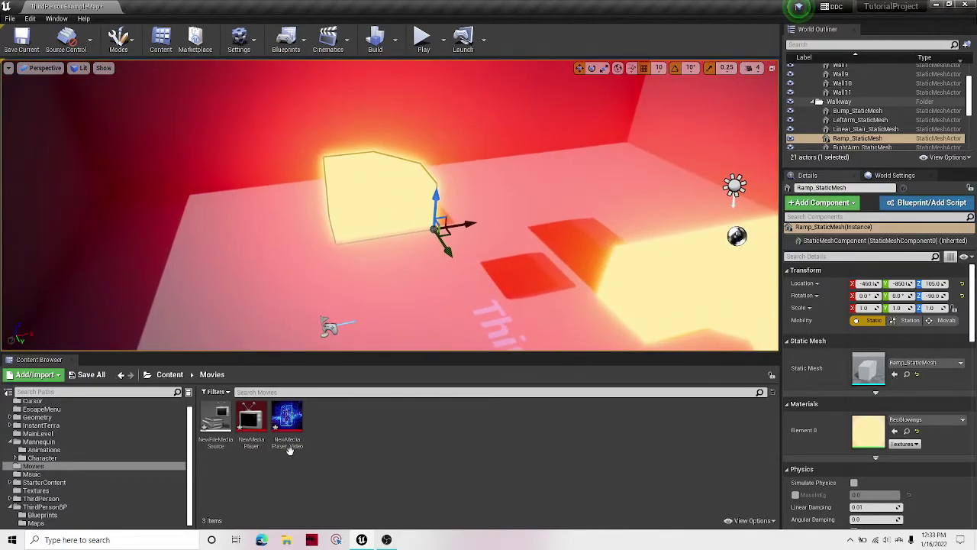
left_click_drag(287, 419, 360, 194)
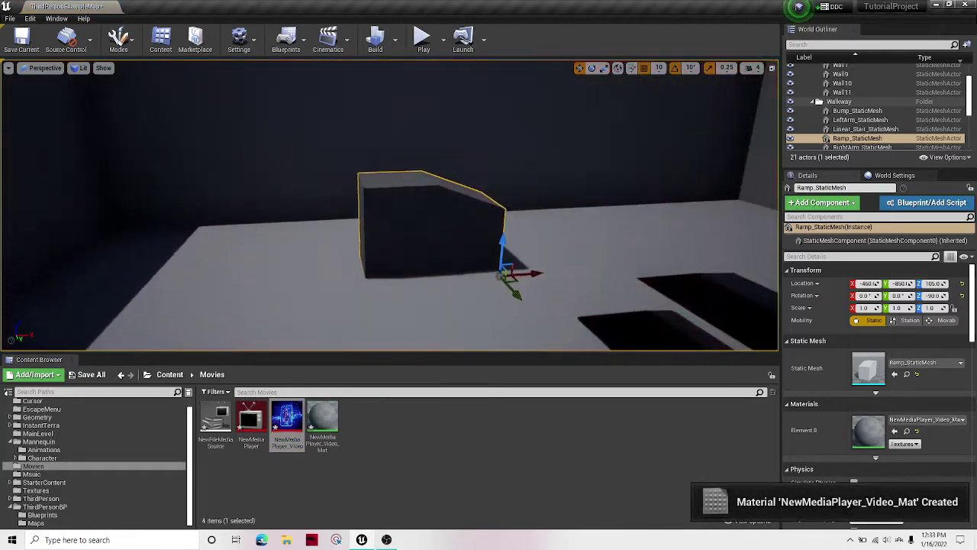
Swap the ramp's static mesh for 1M_Cube and raise it above the floor
right_click_drag(458, 213, 428, 198)
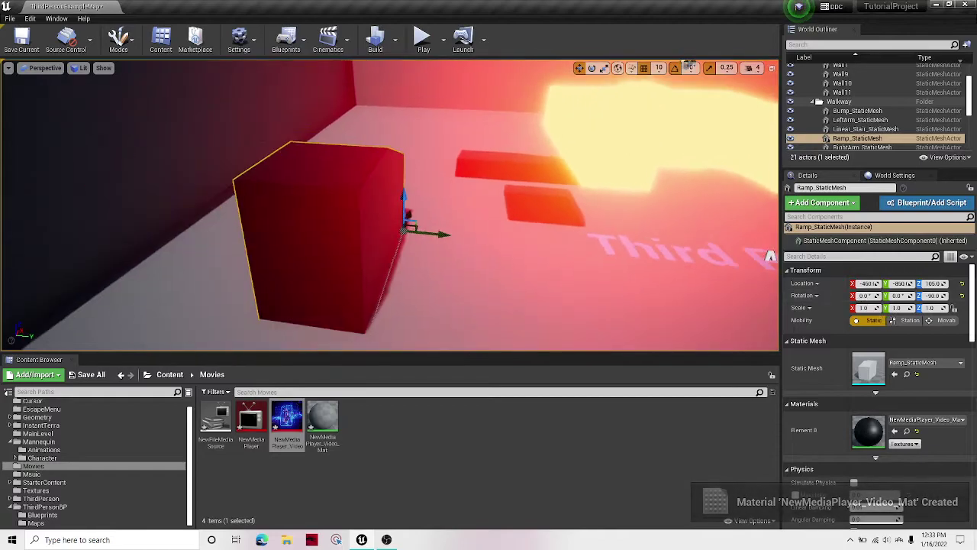
left_click(931, 362)
type("cu")
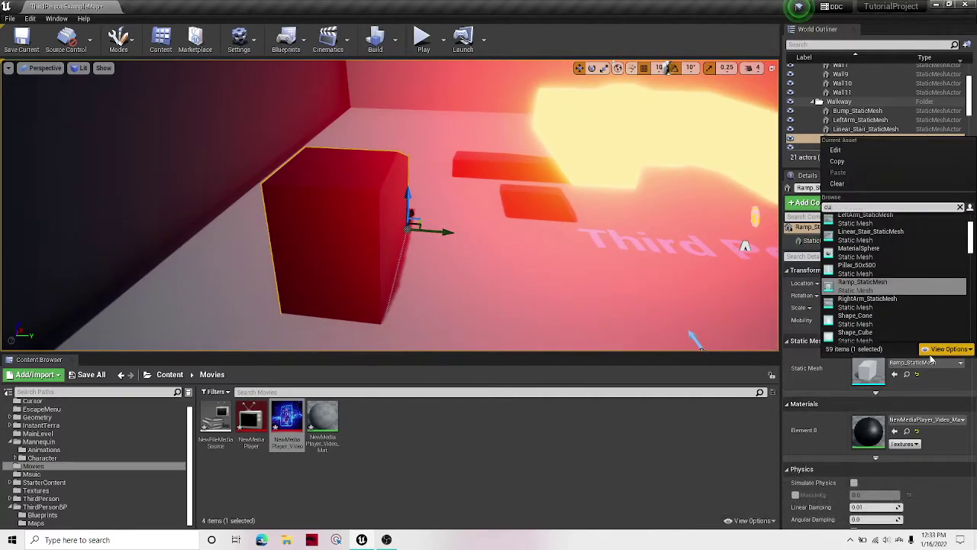
type("be")
left_click(897, 223)
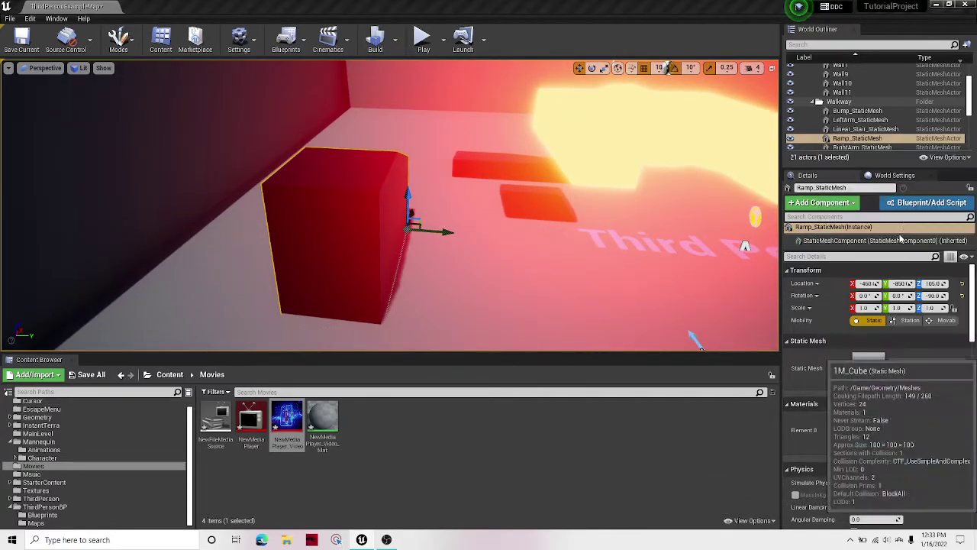
mouse_move(391, 237)
left_mouse_down()
mouse_move(394, 178)
mouse_move(209, 284)
left_mouse_up()
Scale the cube to 1, 10, 10 to form a flat screen panel
left_click(866, 307)
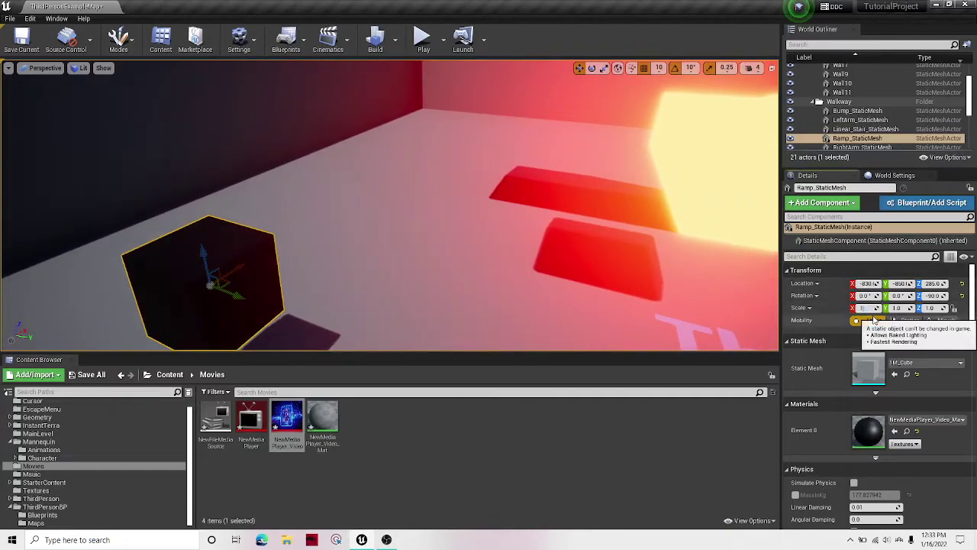
type("100")
key("Return")
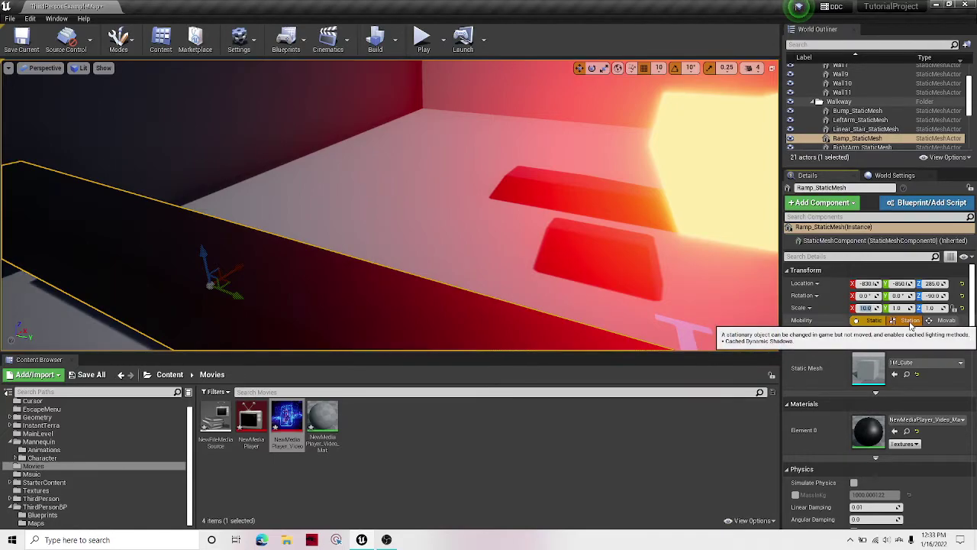
type("1")
key("Return")
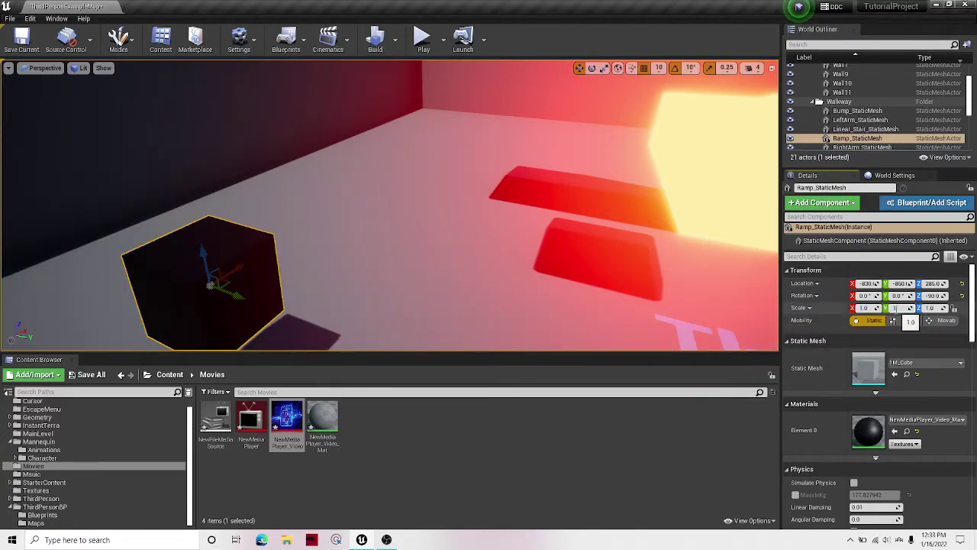
type("0.0")
key("Return")
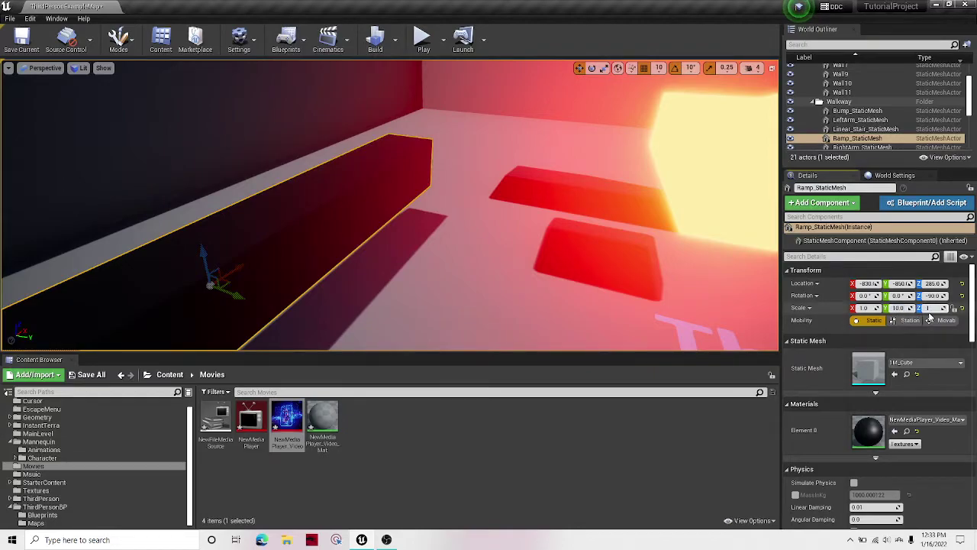
type("0.0")
key("Return")
Raise the screen higher along Z and move it further along X
scroll(450, 229, "down", 5)
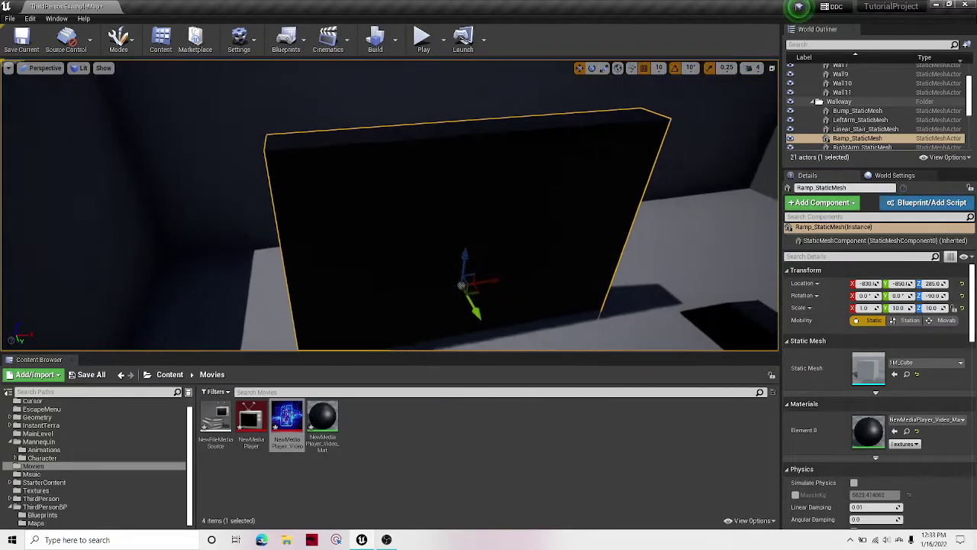
left_click_drag(451, 263, 454, 117)
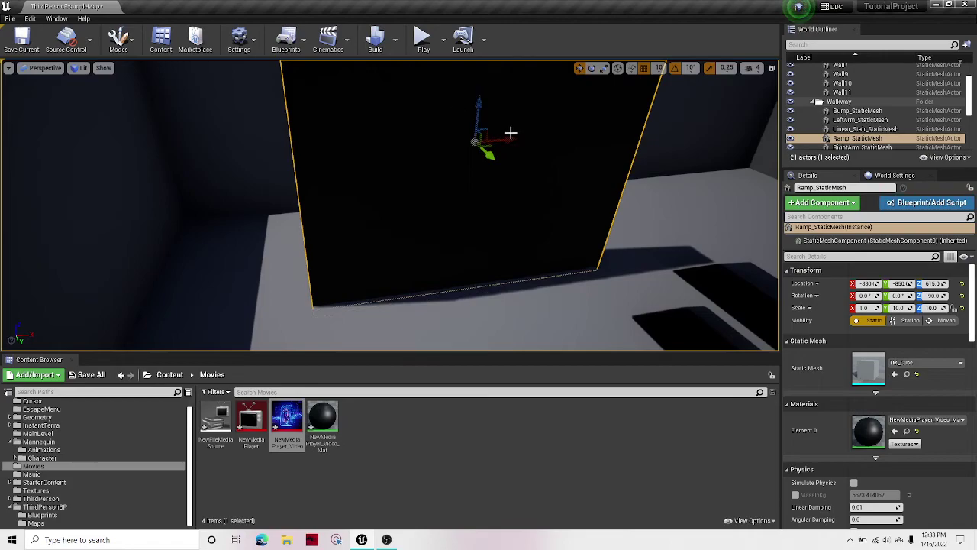
mouse_move(510, 133)
left_mouse_down()
mouse_move(466, 146)
mouse_move(528, 146)
mouse_move(439, 150)
left_mouse_up()
scroll(542, 267, "up", 2)
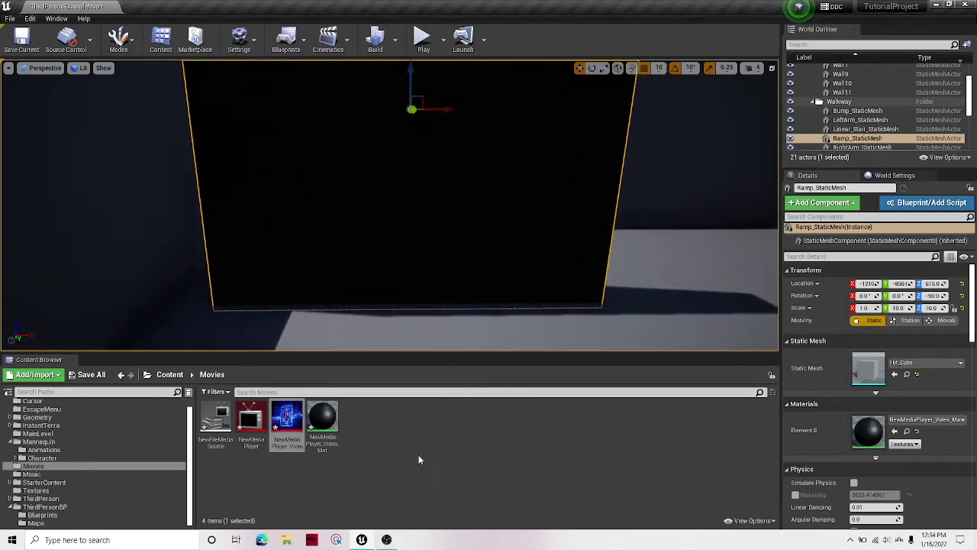
left_click_drag(250, 431, 356, 157)
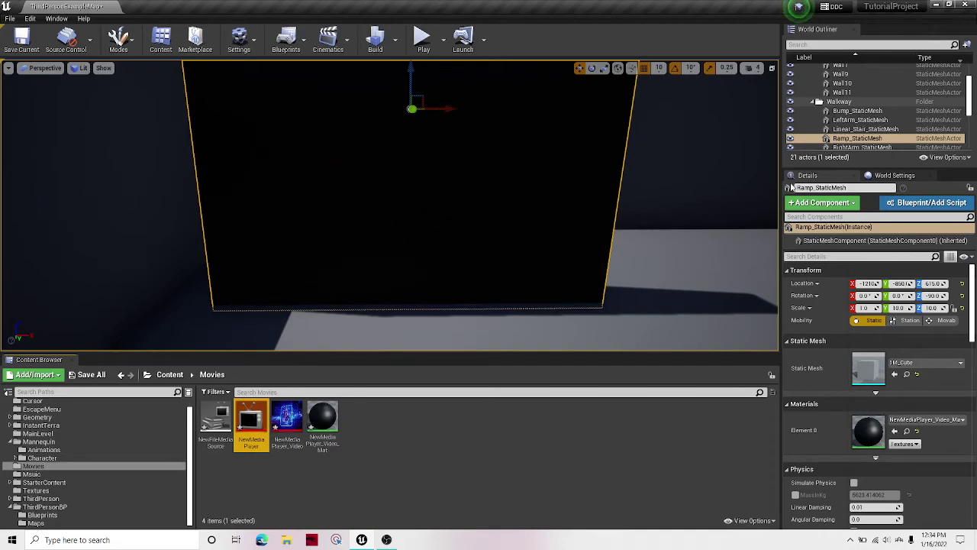
left_click(814, 204)
type("media")
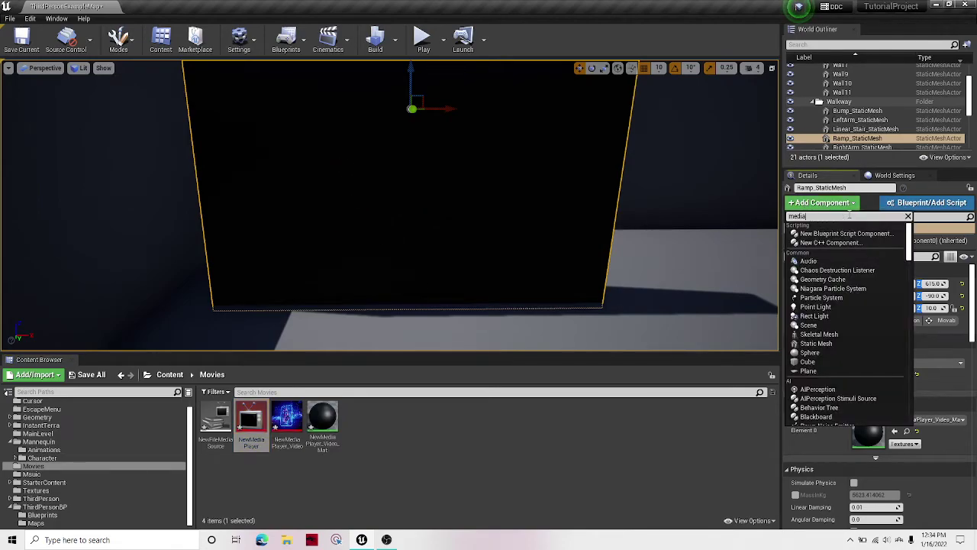
key("Return")
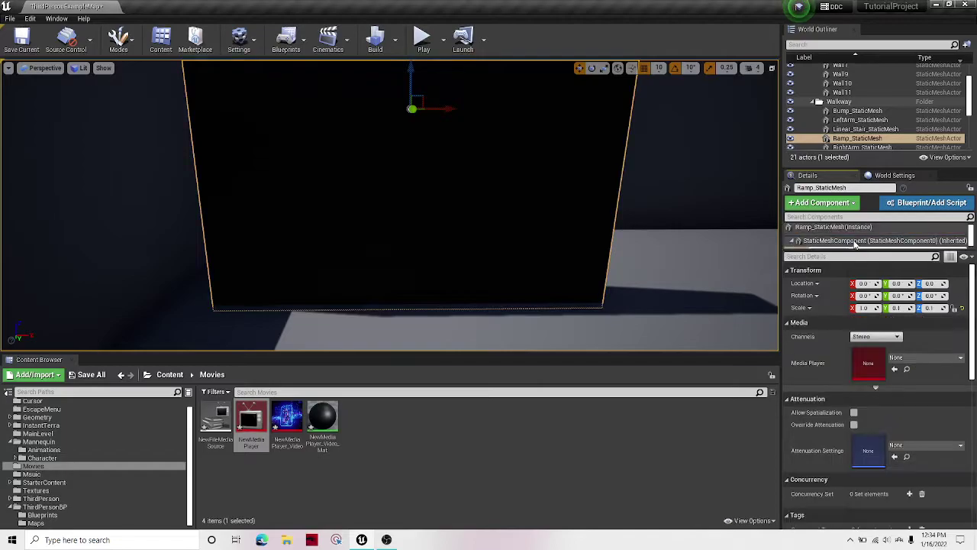
left_click(929, 359)
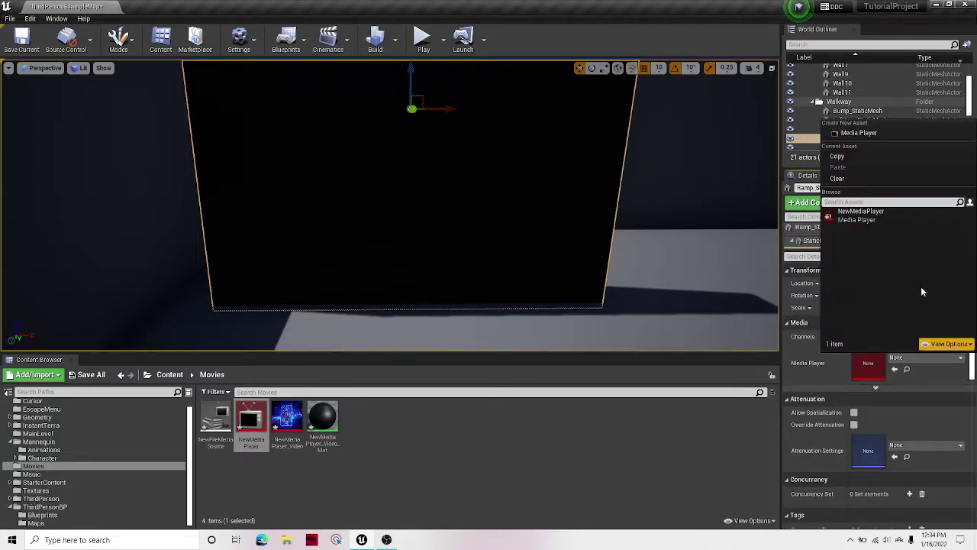
left_click(939, 219)
left_click(879, 243)
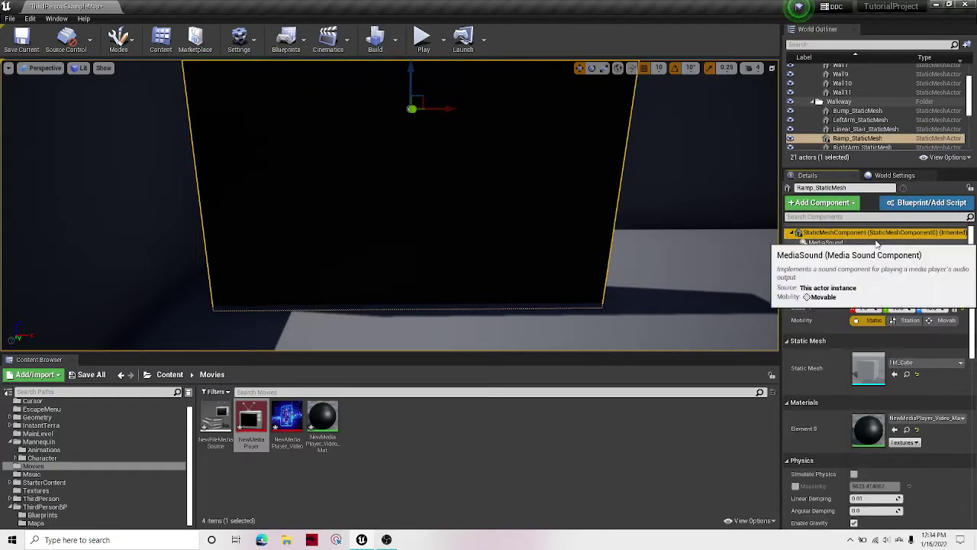
scroll(936, 375, "down", 2)
scroll(927, 353, "down", 5)
scroll(926, 348, "down", 3)
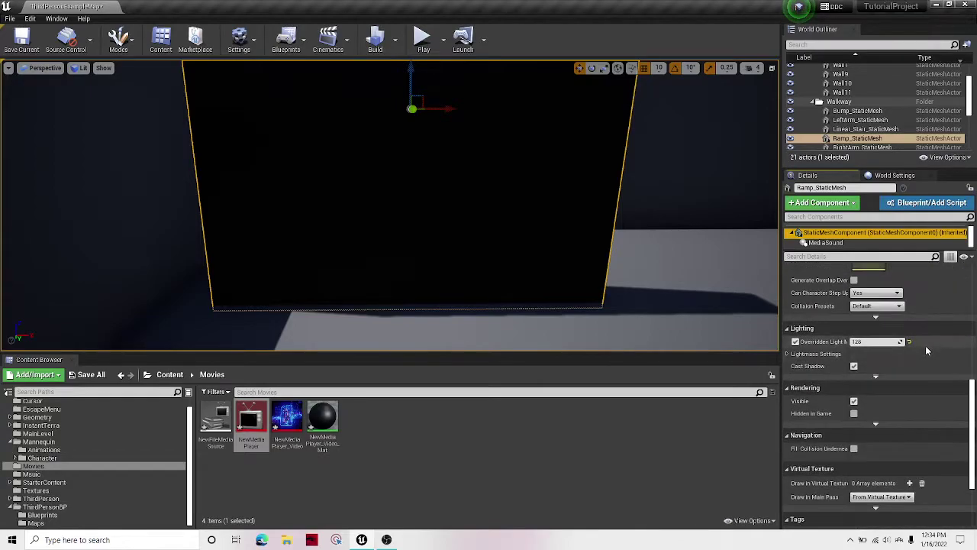
scroll(925, 345, "up", 2)
scroll(925, 345, "up", 2)
left_click(820, 205)
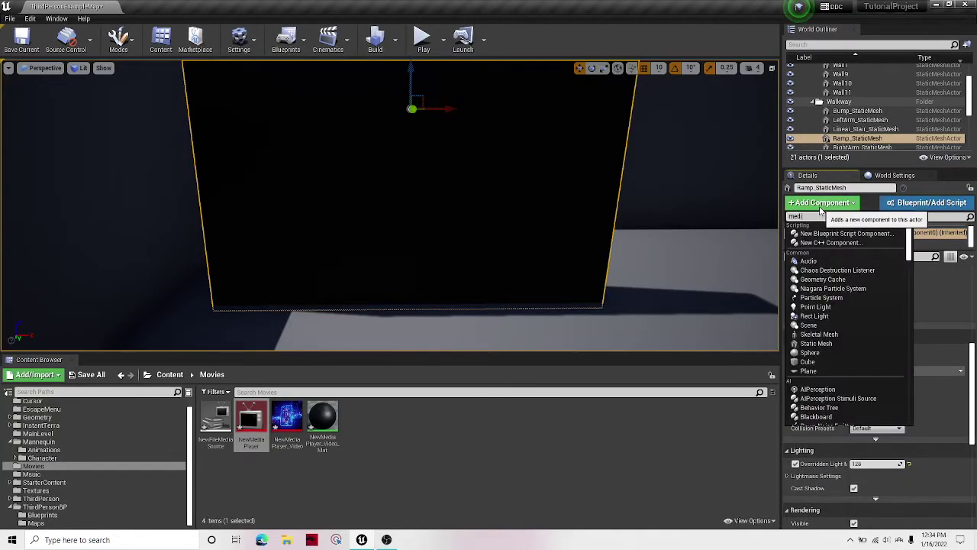
left_click(832, 252)
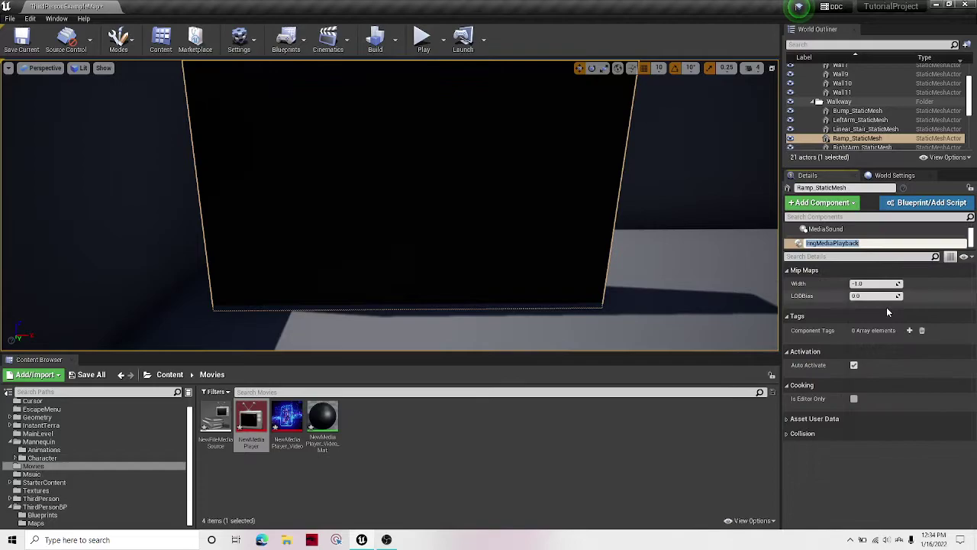
right_click(796, 243)
left_click(840, 300)
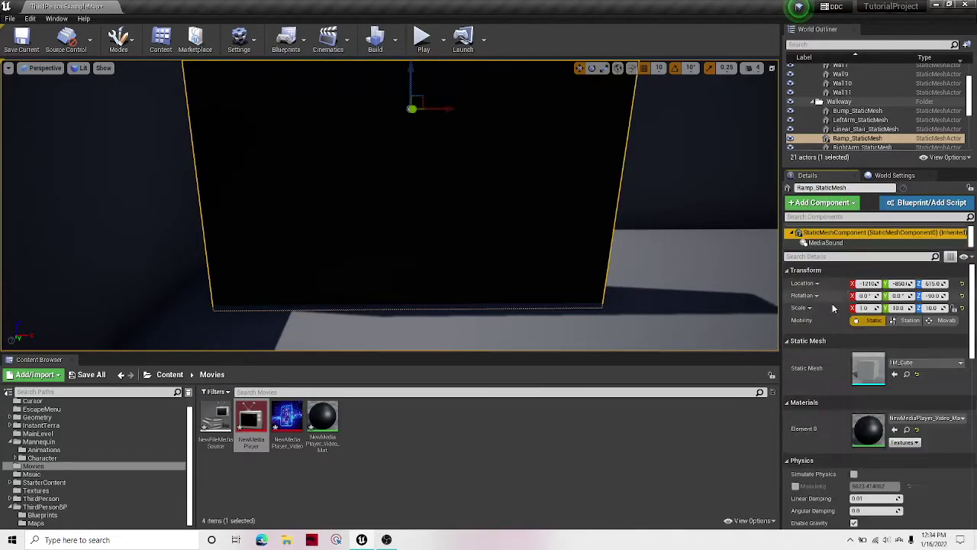
Open the Level Blueprint and add a variable named Mediaplayer
left_click(285, 38)
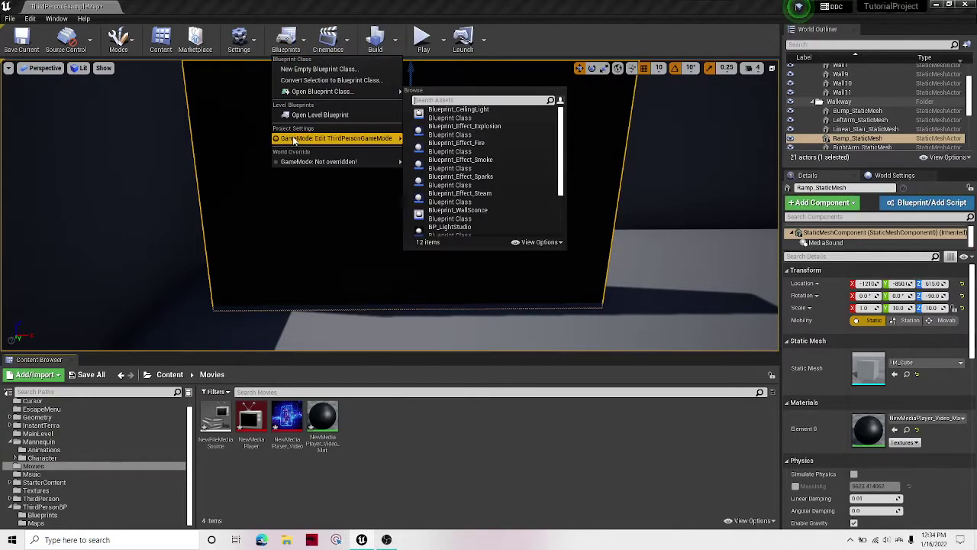
left_click(330, 117)
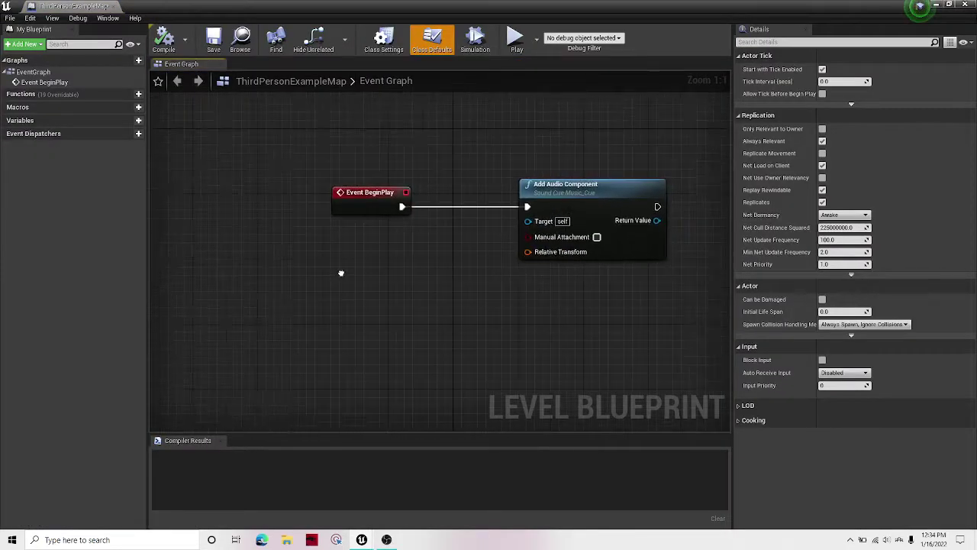
left_click(139, 120)
type("Mediaplayer")
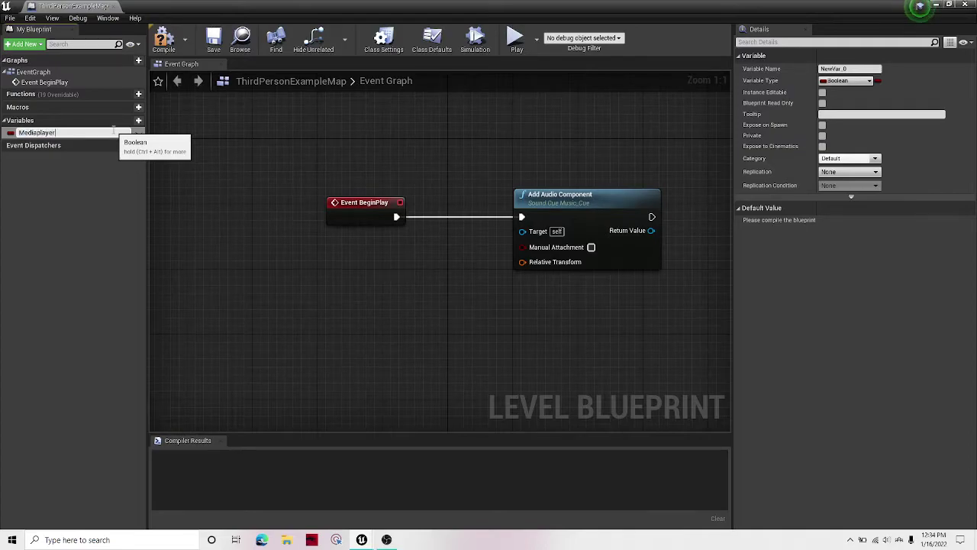
key("Return")
Make Mediaplayer a Media Player object reference, compile, and default it to NewMediaPlayer
left_click(867, 77)
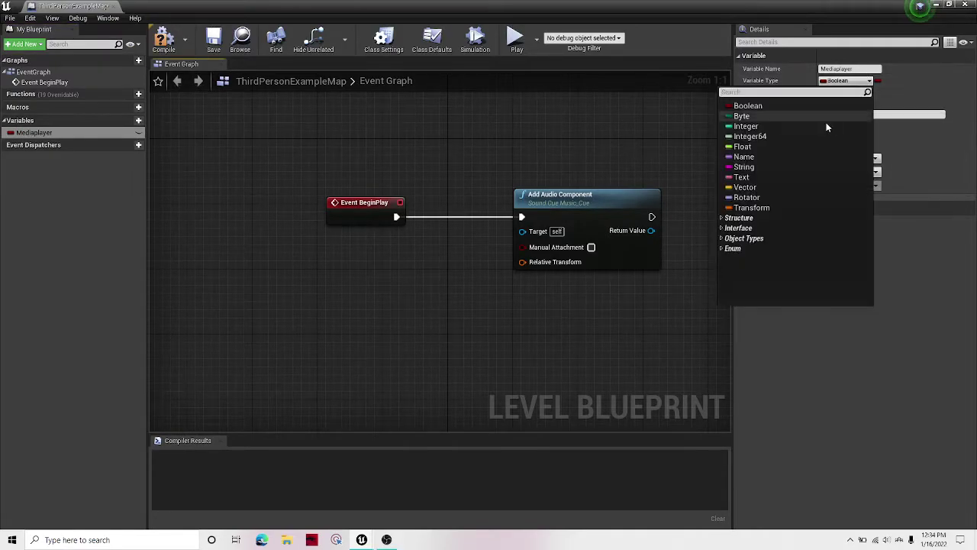
type("media")
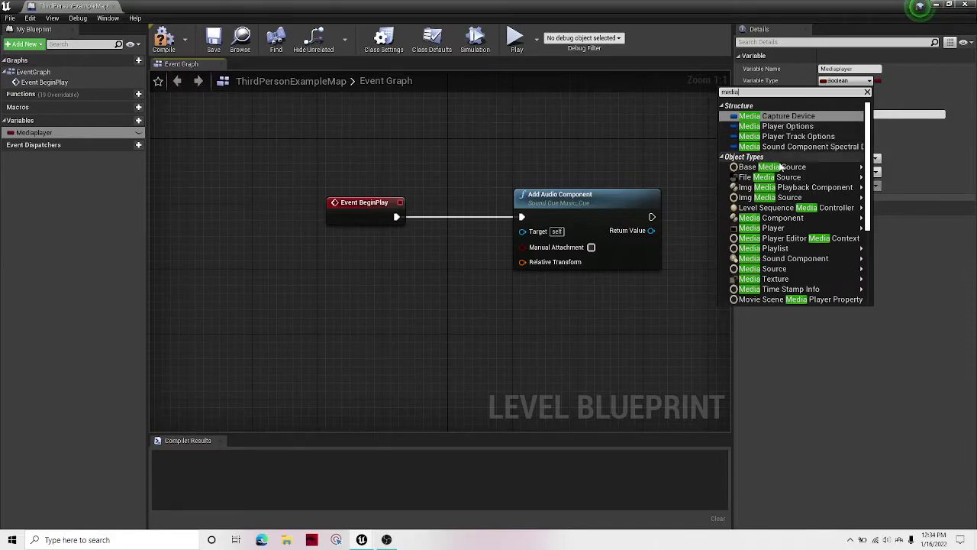
mouse_move(764, 228)
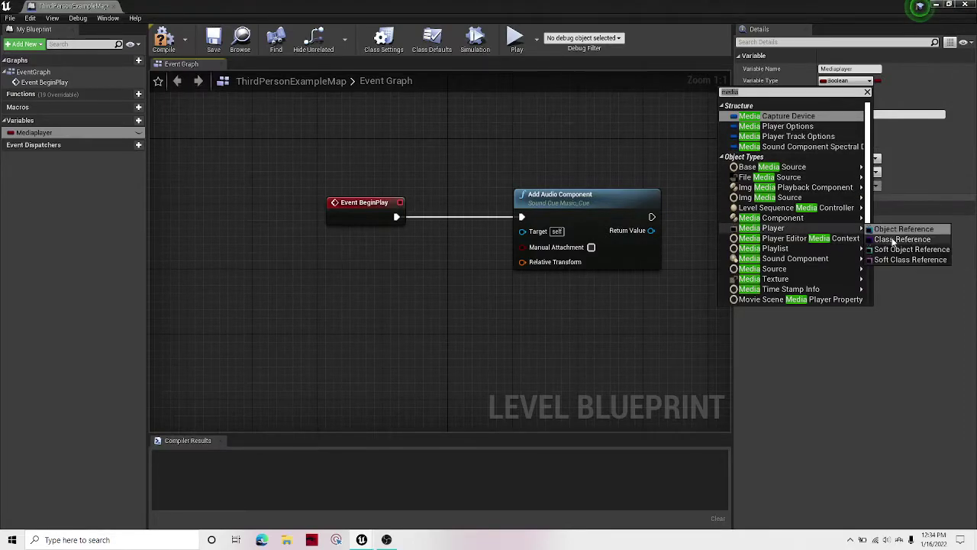
left_click(877, 229)
left_click(162, 50)
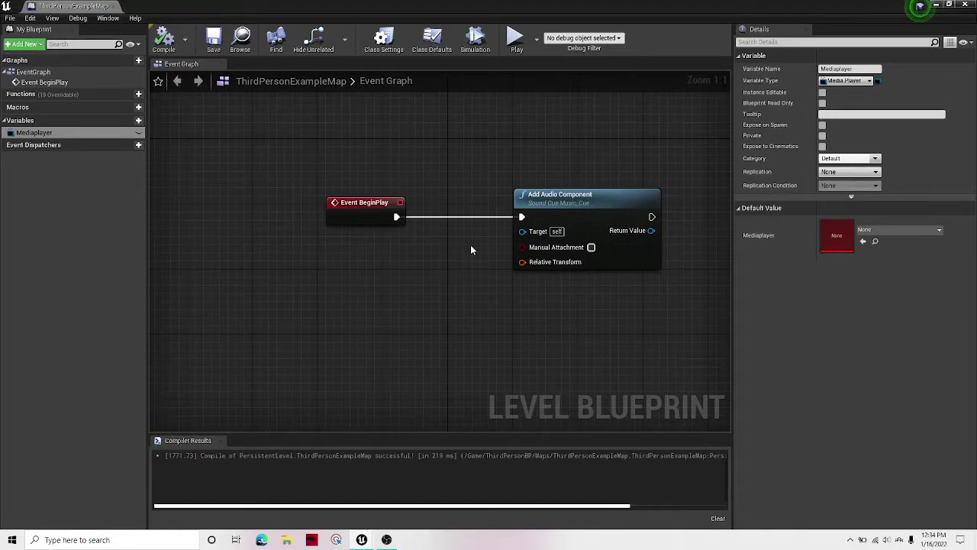
left_click(892, 229)
left_click(848, 388)
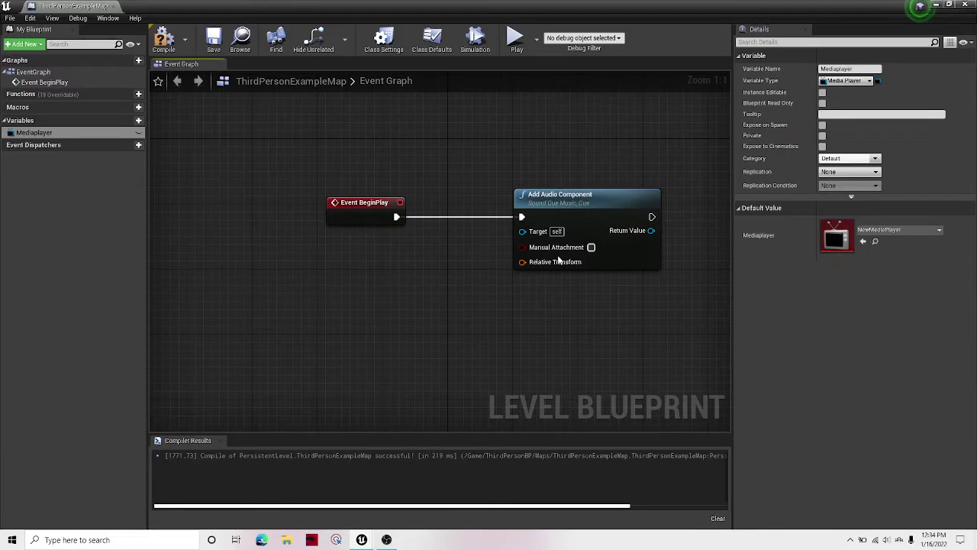
Add an Open Source node to the level blueprint graph, with Context Sensitive off
right_click_drag(441, 284, 632, 239)
left_click_drag(542, 170, 351, 163)
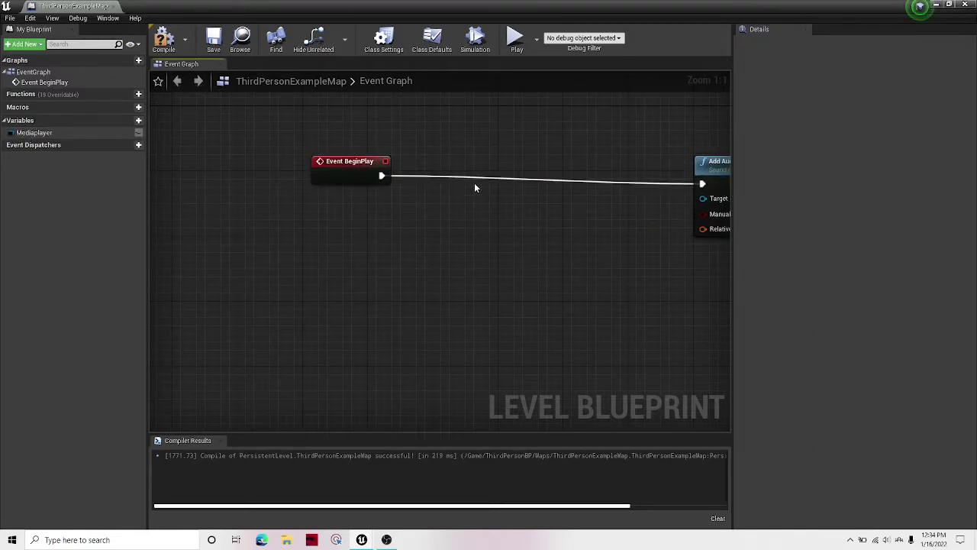
right_click(474, 184)
type("open")
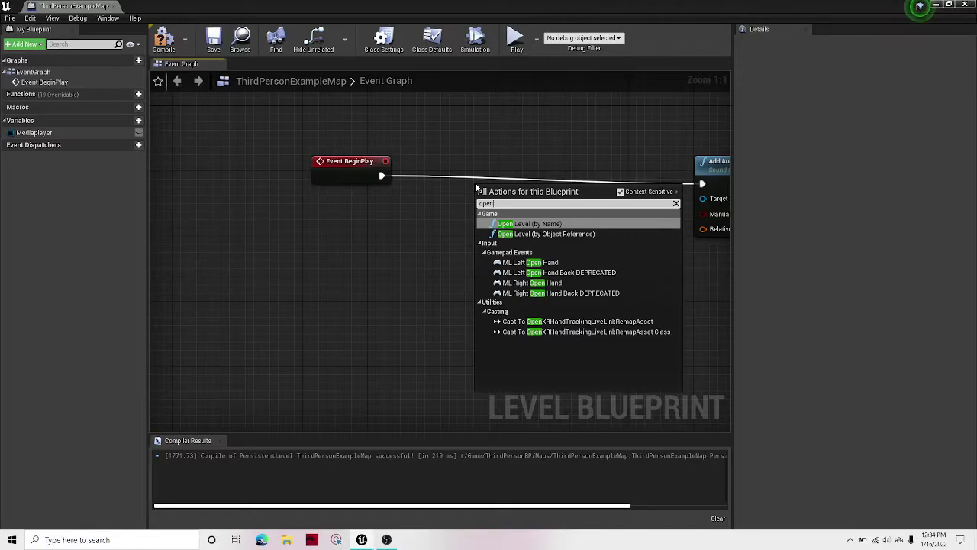
left_click(641, 194)
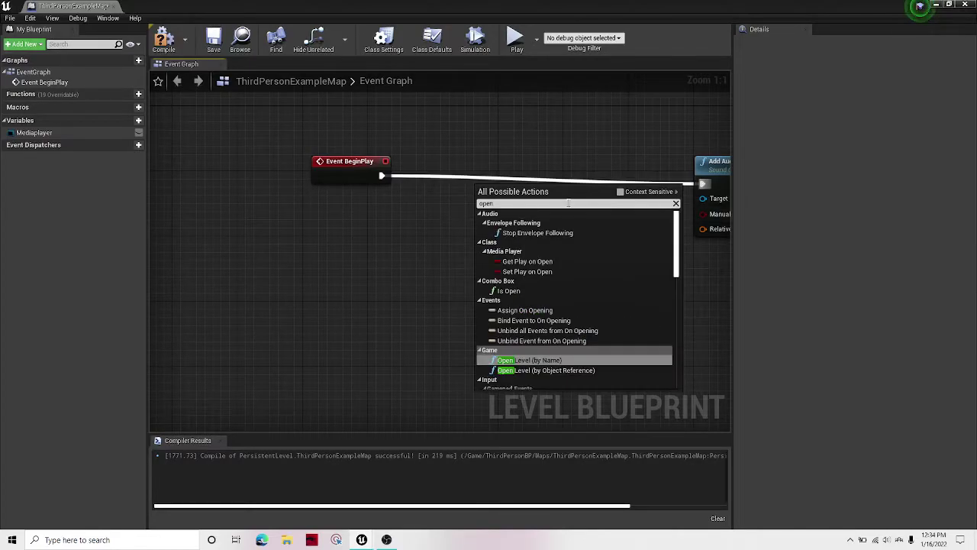
type(" source")
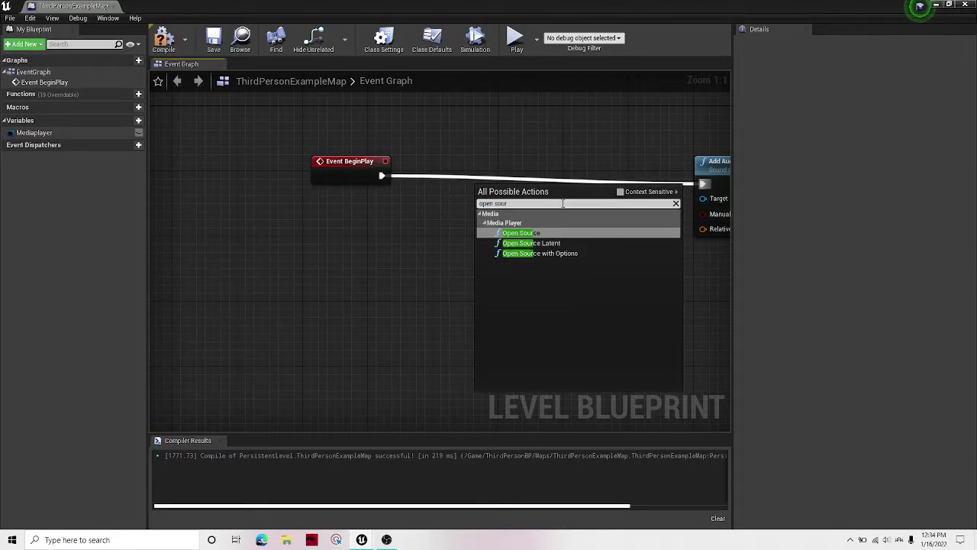
key("Return")
Wire BeginPlay to Open Source with Target Mediaplayer and NewFileMediaSource, then compile and save
mouse_move(381, 175)
left_mouse_down()
mouse_move(483, 208)
mouse_move(526, 178)
left_mouse_up()
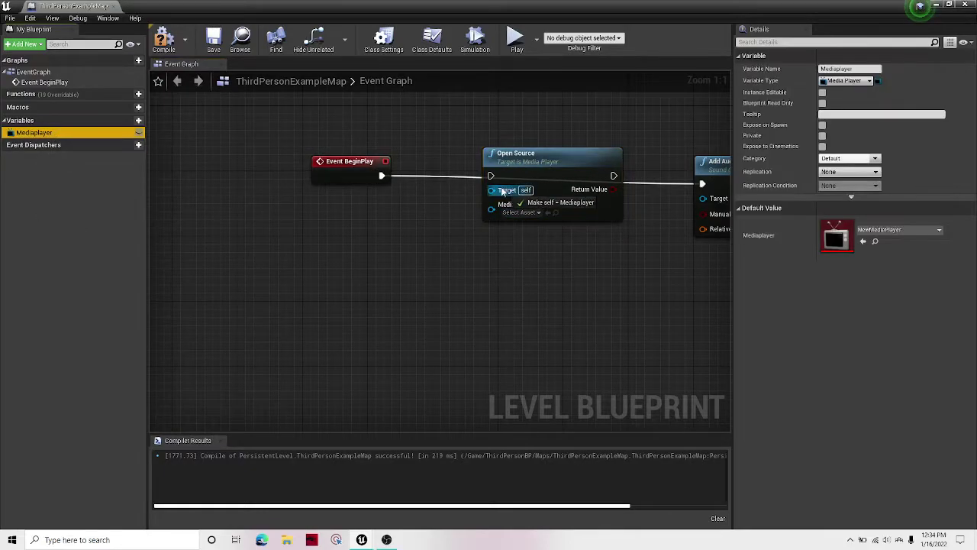
left_click_drag(30, 133, 491, 189)
left_click_drag(424, 188, 382, 213)
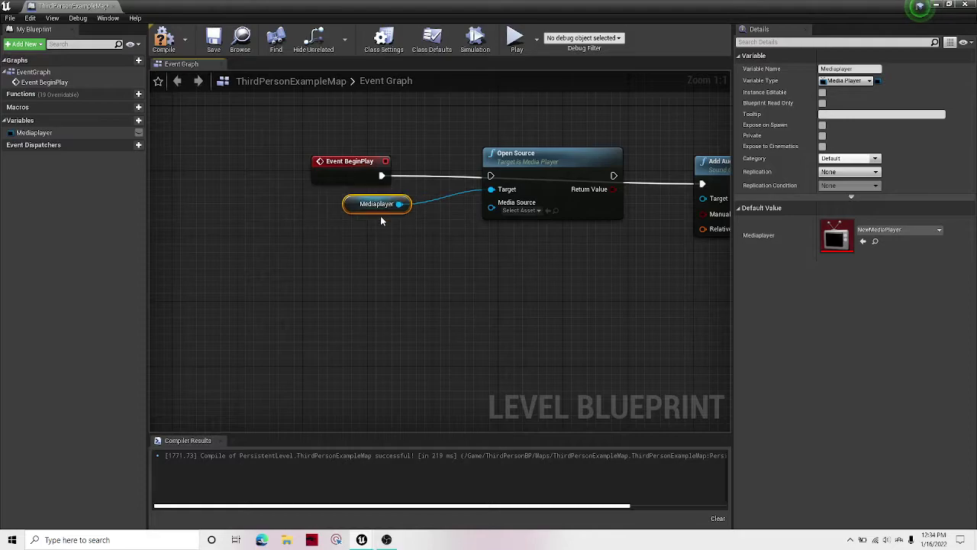
left_click(518, 210)
left_click(564, 256)
left_click(363, 294)
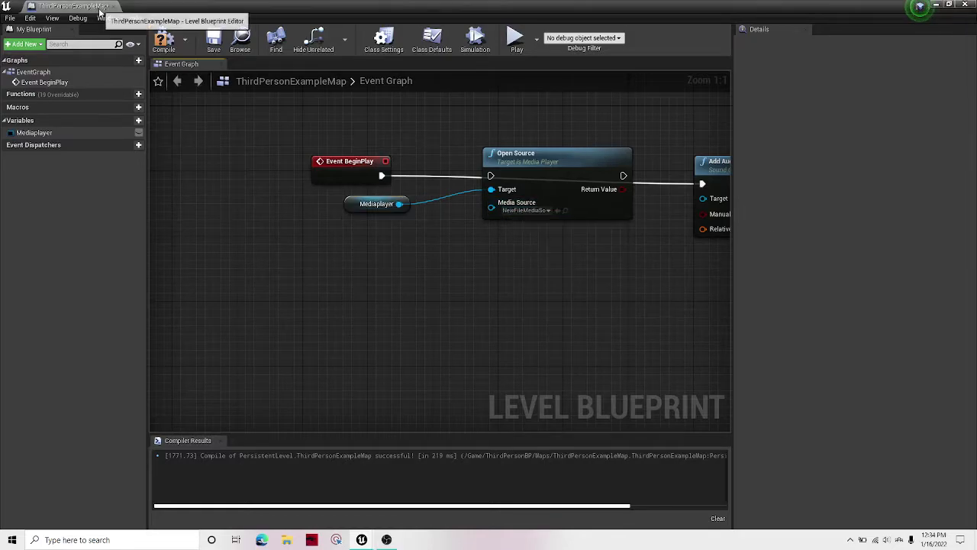
left_click(164, 39)
Rewire so Open Source runs before Add Audio Component, then compile
right_click_drag(591, 155, 532, 171)
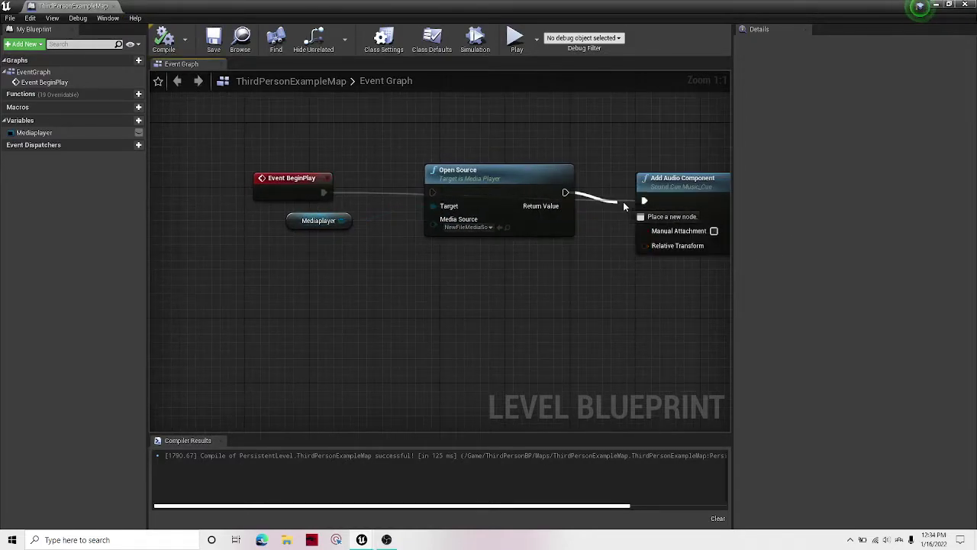
left_click_drag(496, 171, 479, 226)
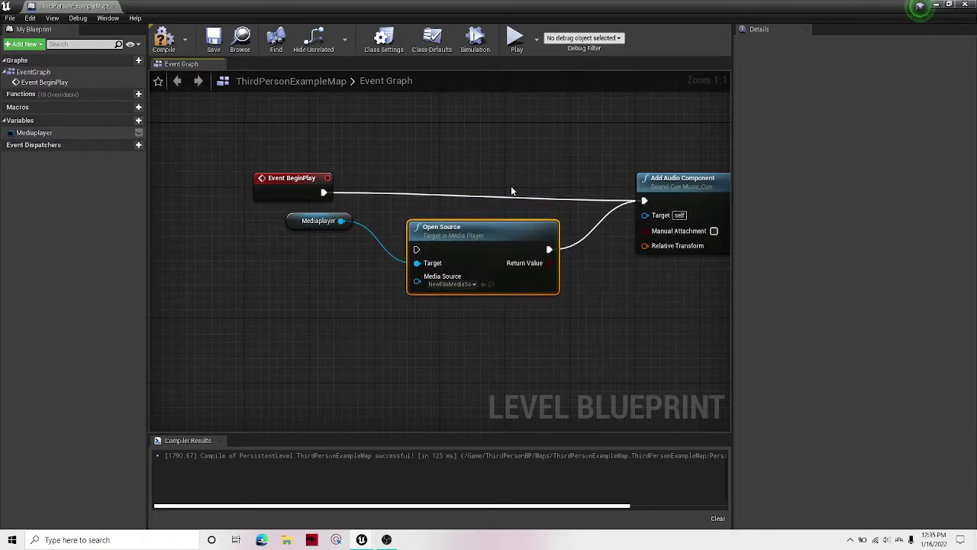
right_click(328, 195)
left_click(354, 276)
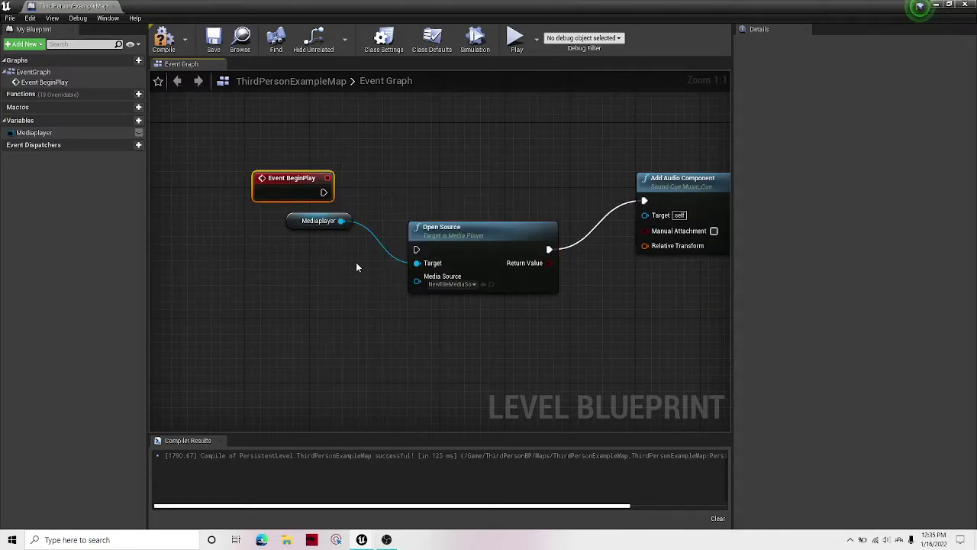
left_click_drag(447, 237, 438, 180)
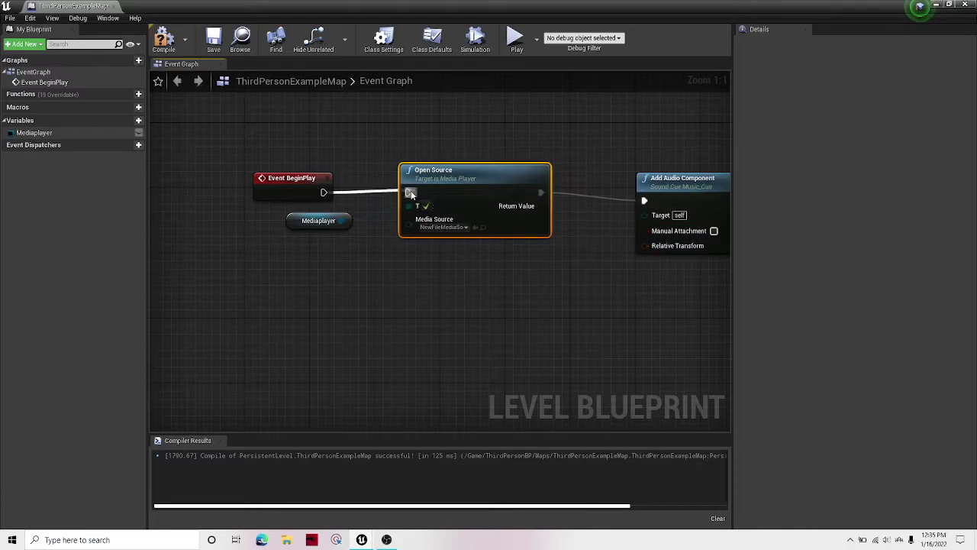
left_click(164, 38)
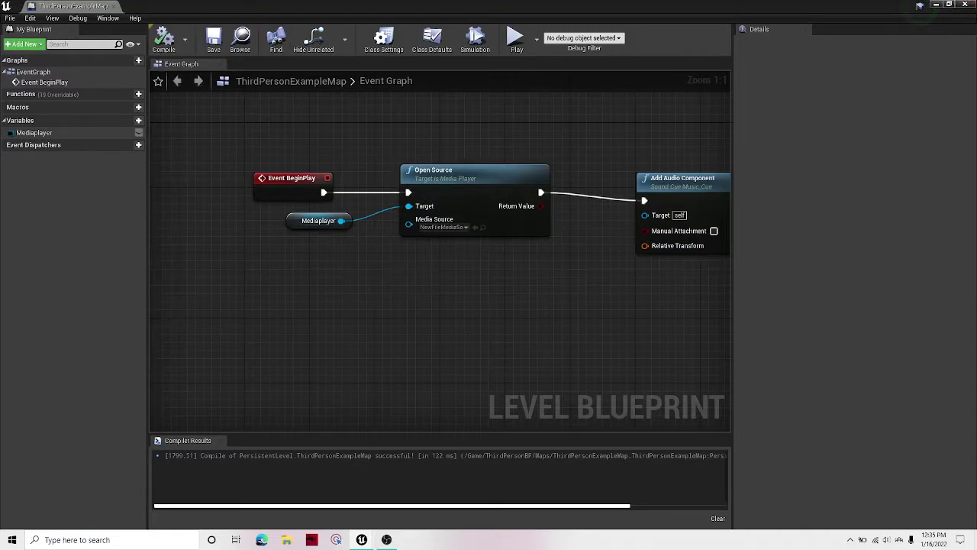
left_click(936, 6)
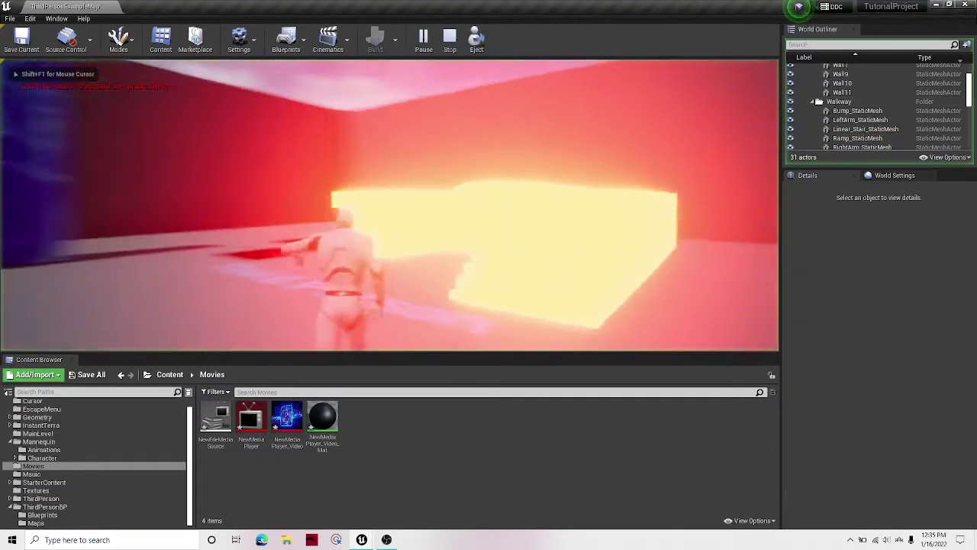
key("w")
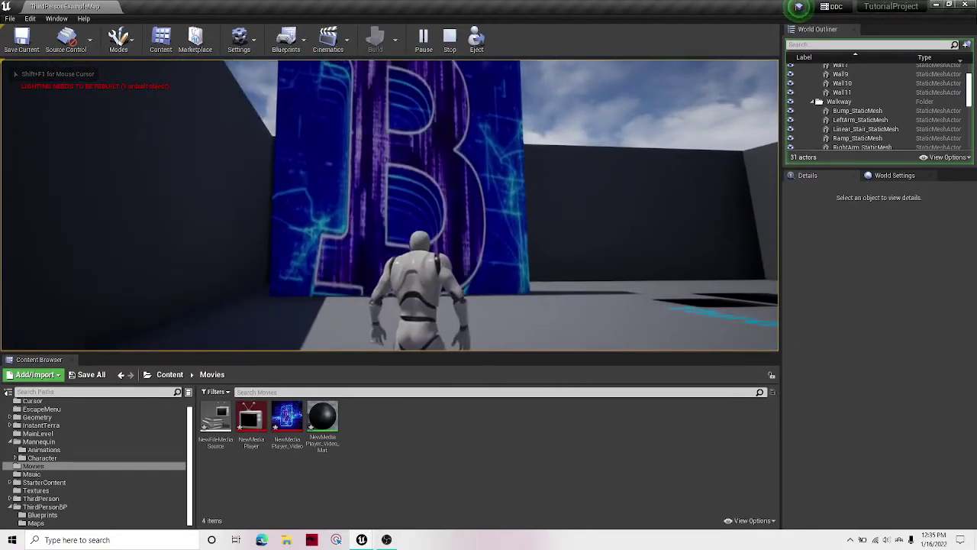
key("w")
key("w")
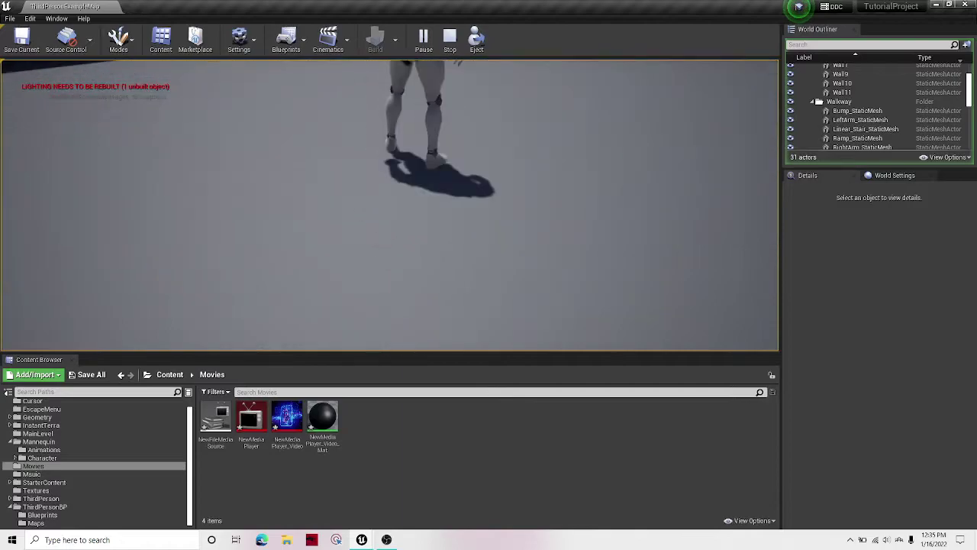
key("w")
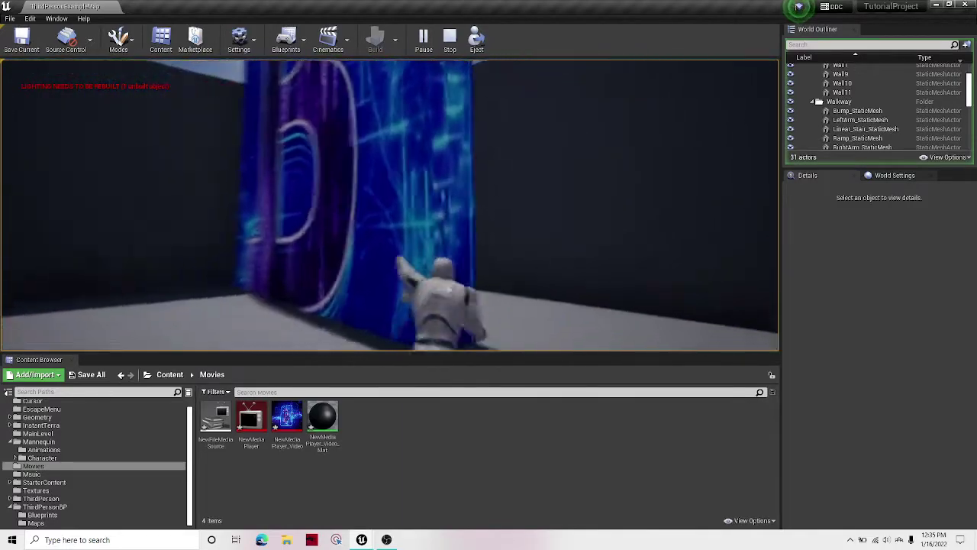
key("Escape")
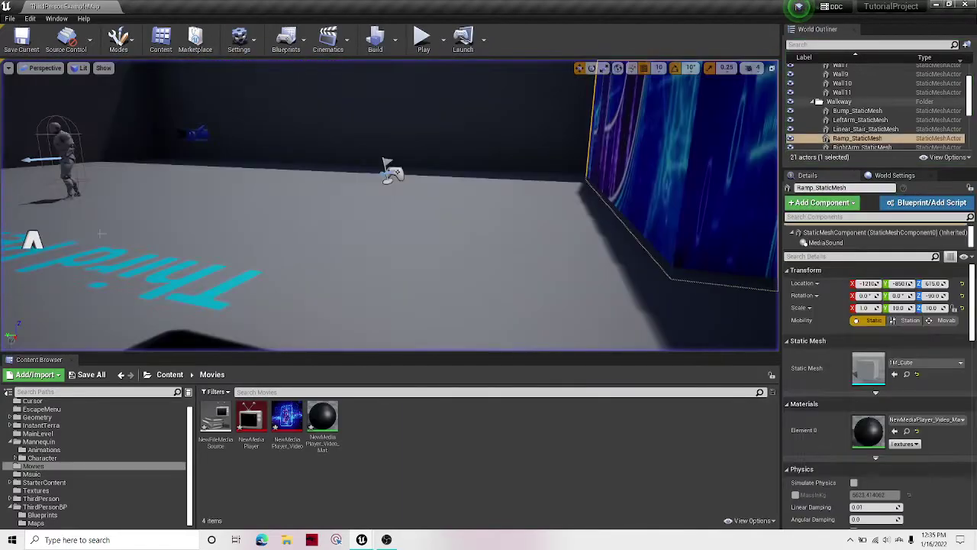